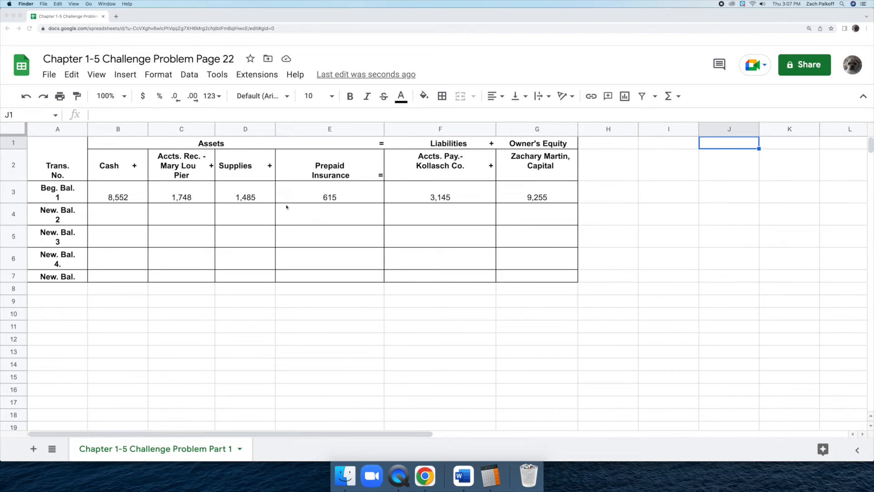
Add -400 on a second line under 1,485 in the beginning-balance Supplies cell D3
{"action": "double_click", "coordinate": [261, 196]}
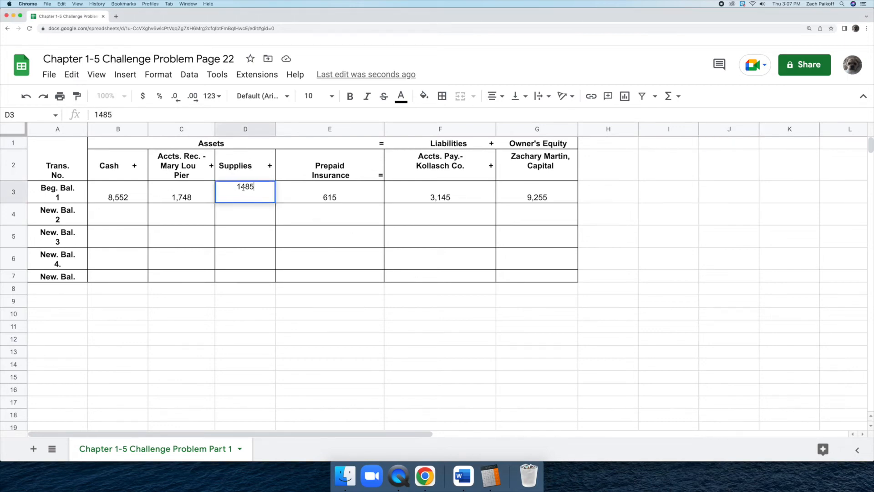
{"action": "key", "text": "Escape"}
{"action": "key", "text": "alt+Return"}
{"action": "type", "text": "-400"}
{"action": "key", "text": "Return"}
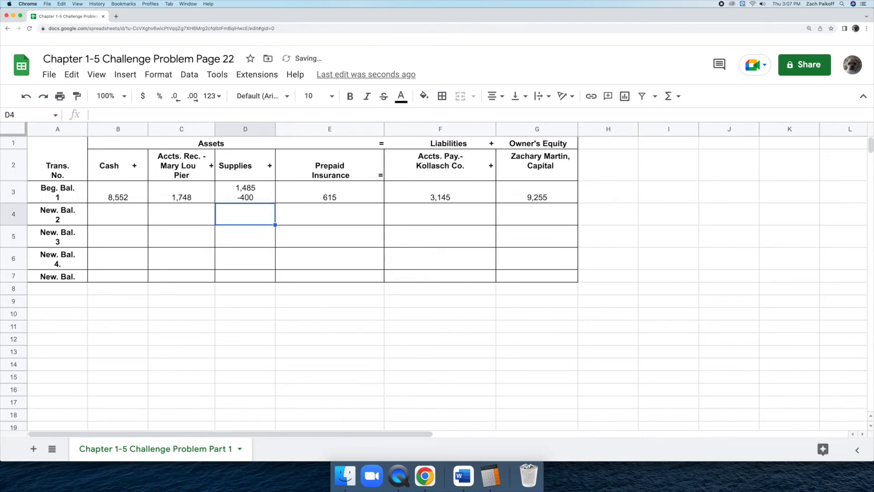
In the beginning-balance capital cell G3, write the balance as 9,255 and add "-400 (withdrawal)" on a second line
{"action": "double_click", "coordinate": [565, 196]}
{"action": "left_click", "coordinate": [532, 187]}
{"action": "type", "text": ","}
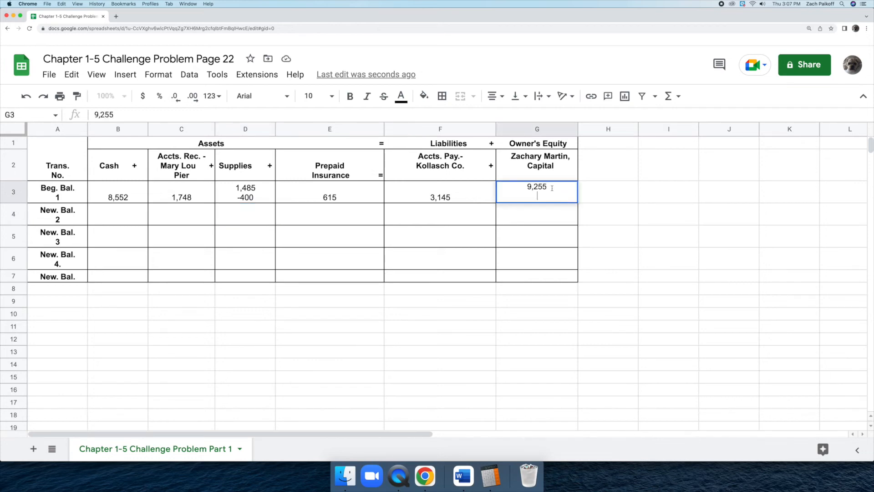
{"action": "key", "text": "alt+Return"}
{"action": "type", "text": "-400 (withdrawal)"}
{"action": "key", "text": "Return"}
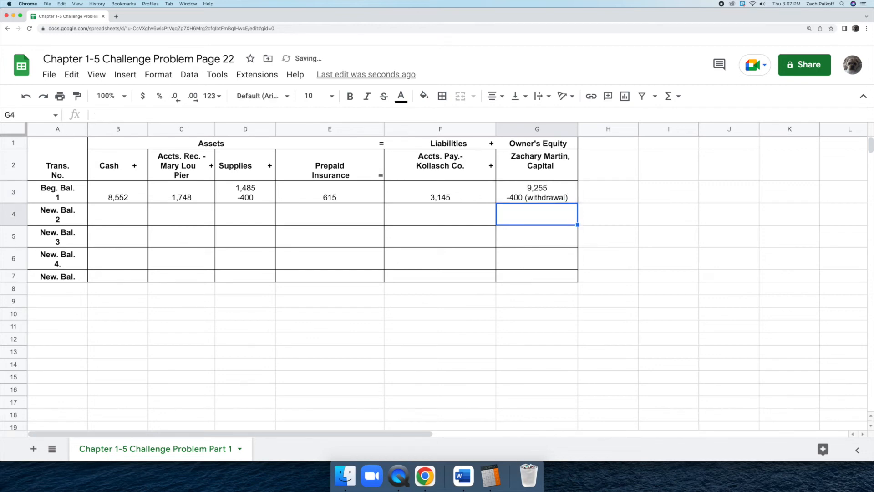
Switch to Calculator, subtract 400 from the 1485 Supplies balance, and return to the spreadsheet
{"action": "left_click", "coordinate": [491, 476]}
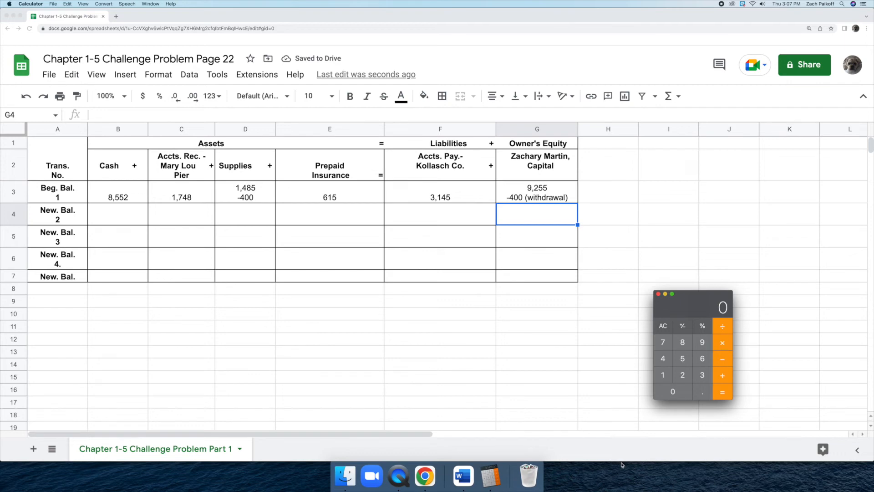
{"action": "type", "text": "1485"}
{"action": "key", "text": "minus"}
{"action": "type", "text": "400"}
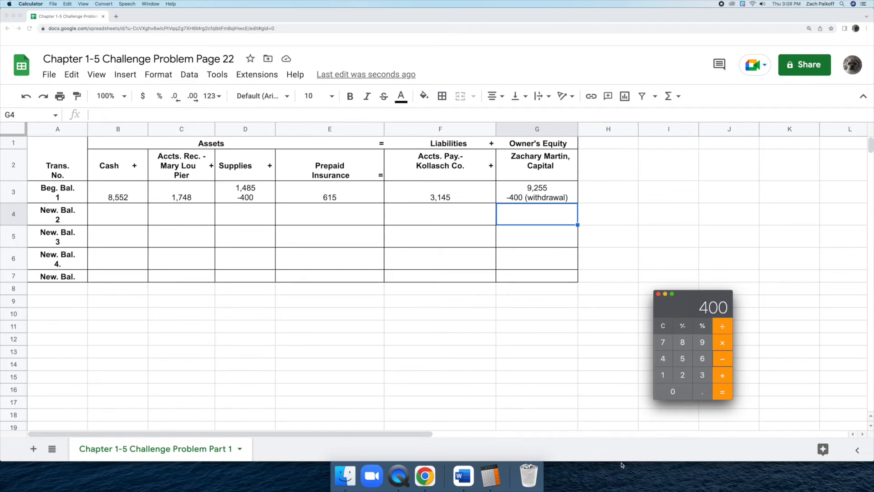
{"action": "key", "text": "Return"}
{"action": "key", "text": "super+Tab"}
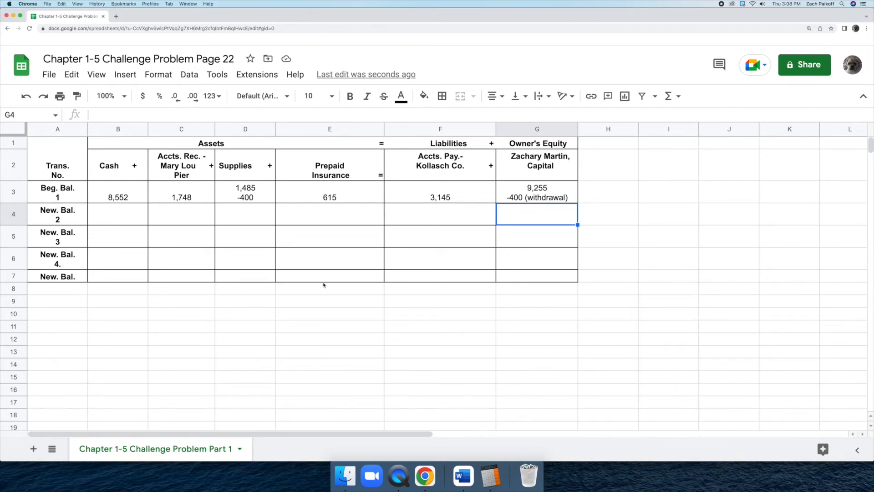
In the first New Bal. row, enter 8,552 for Cash in B4 and 1,748 for Accts. Rec. in C4
{"action": "double_click", "coordinate": [134, 220]}
{"action": "type", "text": "8,552"}
{"action": "key", "text": "Return"}
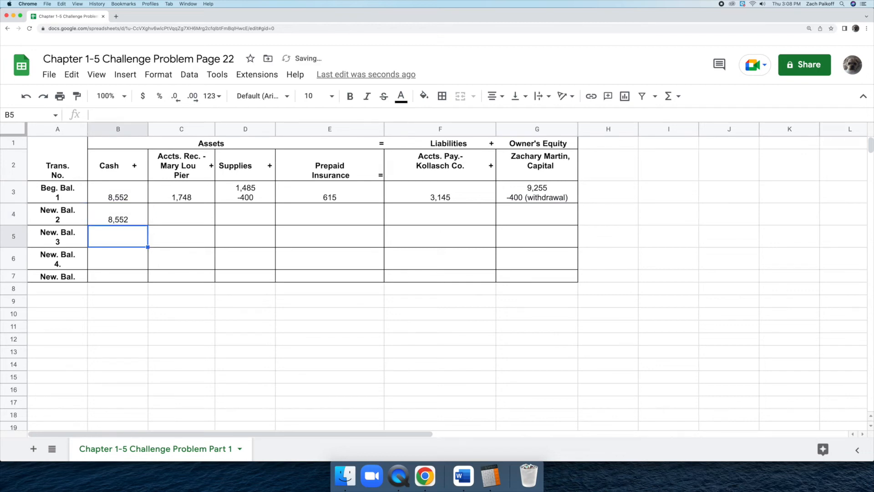
{"action": "double_click", "coordinate": [168, 218]}
{"action": "type", "text": "1,748"}
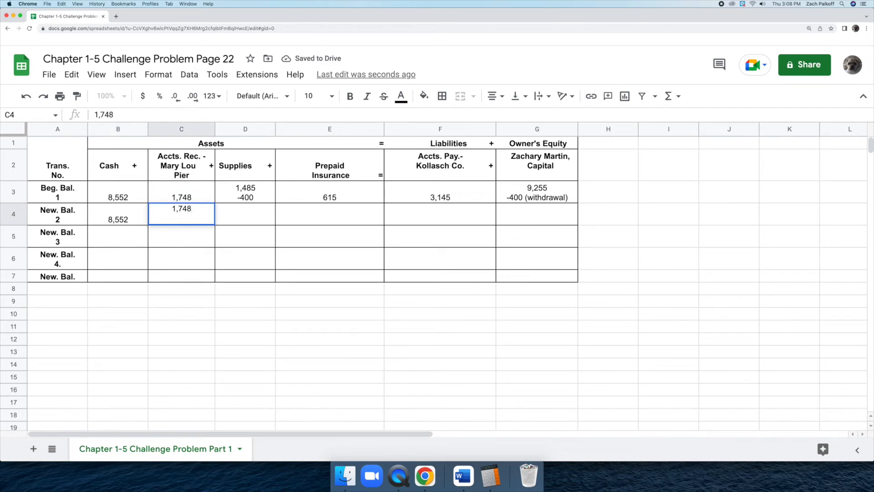
{"action": "key", "text": "Return"}
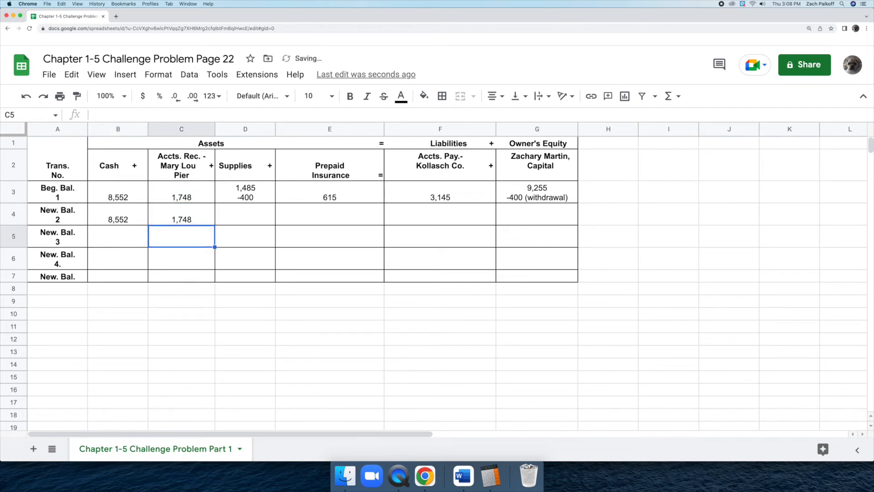
In the same New Bal. row, enter 1,085 for Supplies in D4 and 615 for Prepaid Insurance in E4
{"action": "double_click", "coordinate": [236, 211]}
{"action": "type", "text": "1,085"}
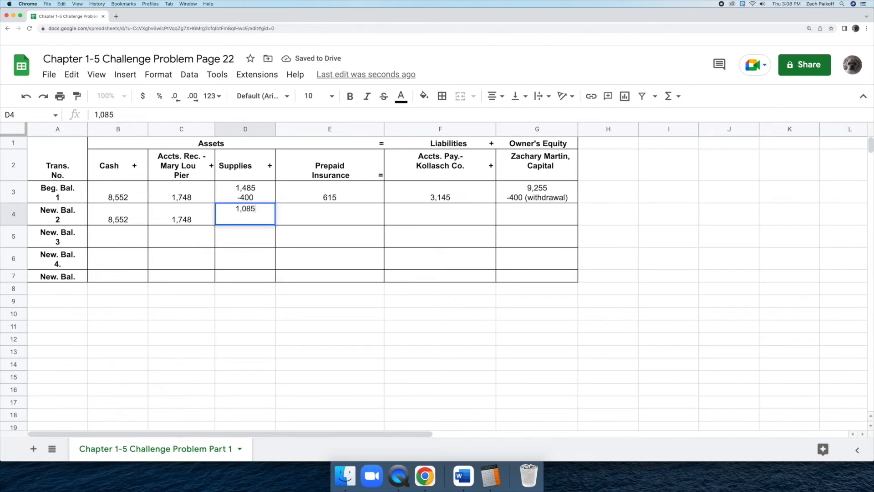
{"action": "key", "text": "Return"}
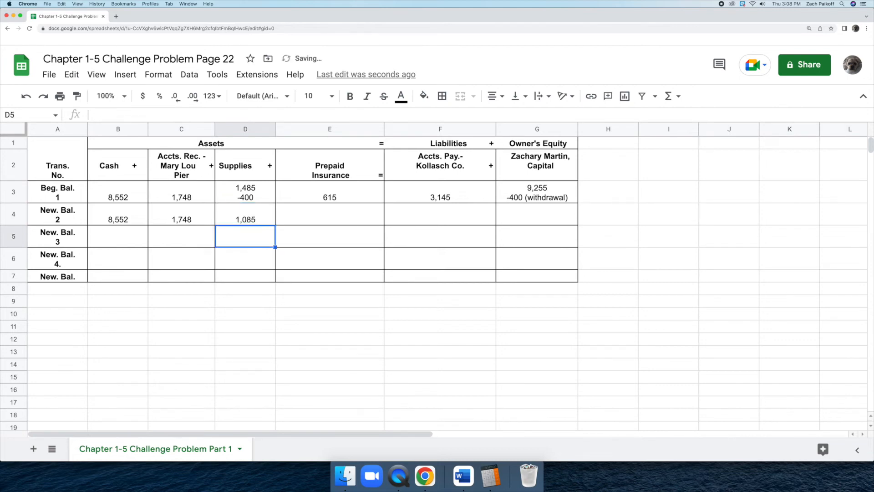
{"action": "double_click", "coordinate": [311, 211]}
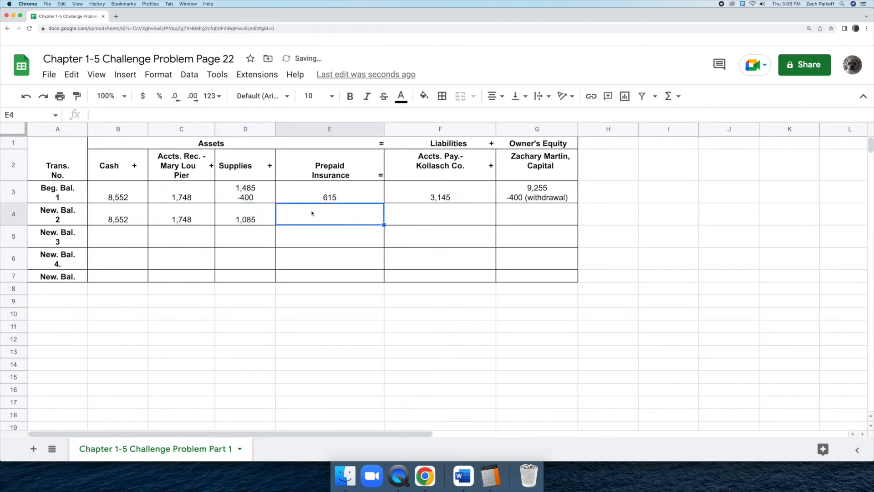
{"action": "type", "text": "615"}
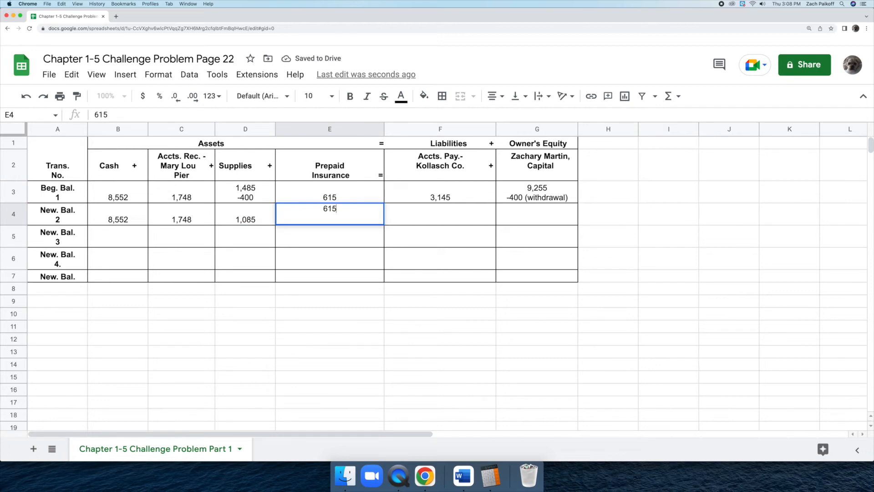
{"action": "key", "text": "Return"}
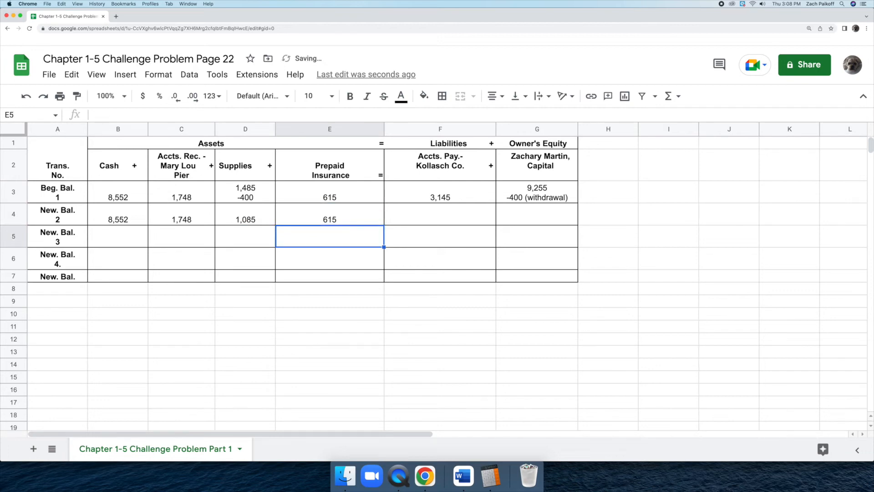
Enter 3,145 as the new Accts. Pay.- Kollasch Co. balance in F4
{"action": "double_click", "coordinate": [423, 212]}
{"action": "type", "text": "3,145"}
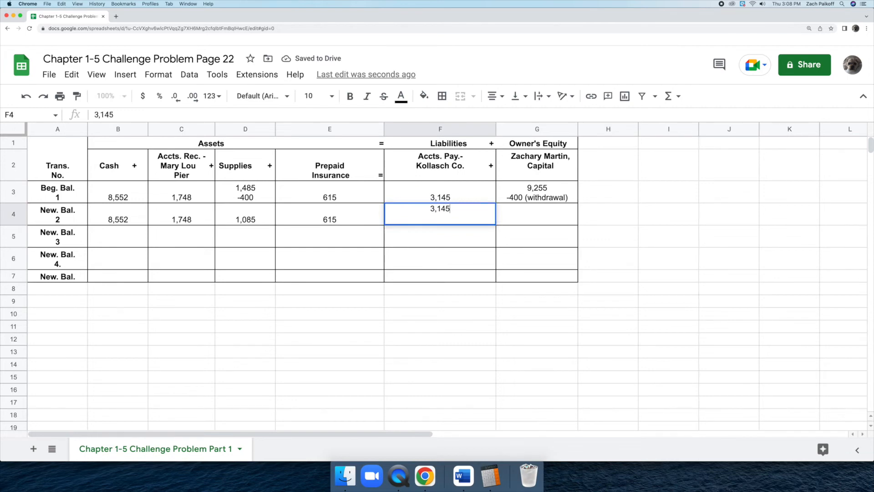
{"action": "key", "text": "Return"}
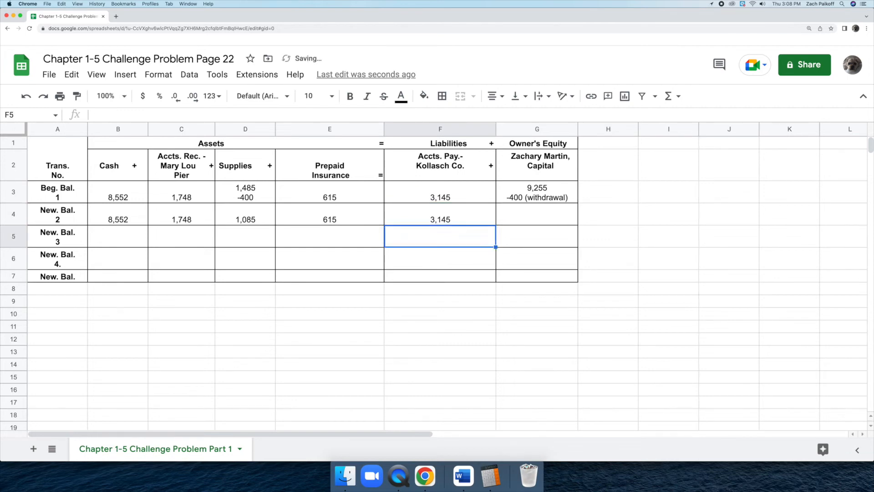
Switch to Calculator, clear it, subtract 400 from the 9255 capital balance, and return to the spreadsheet
{"action": "left_click", "coordinate": [491, 474]}
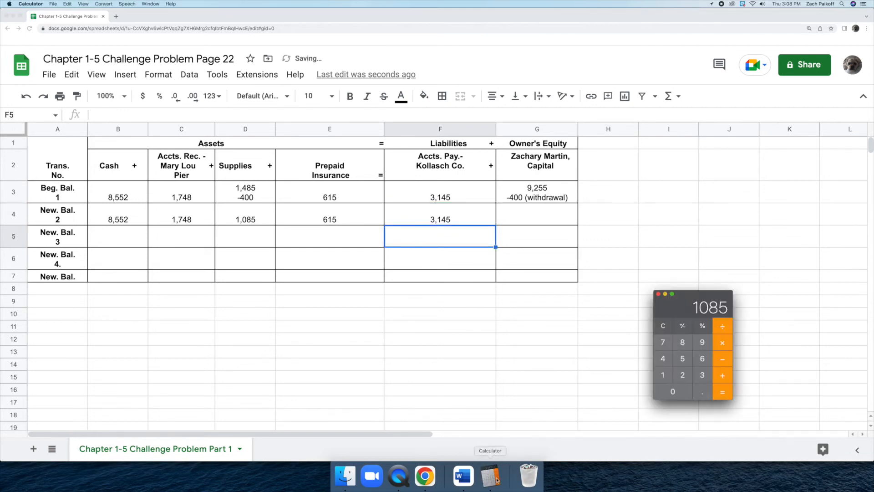
{"action": "left_click", "coordinate": [657, 328]}
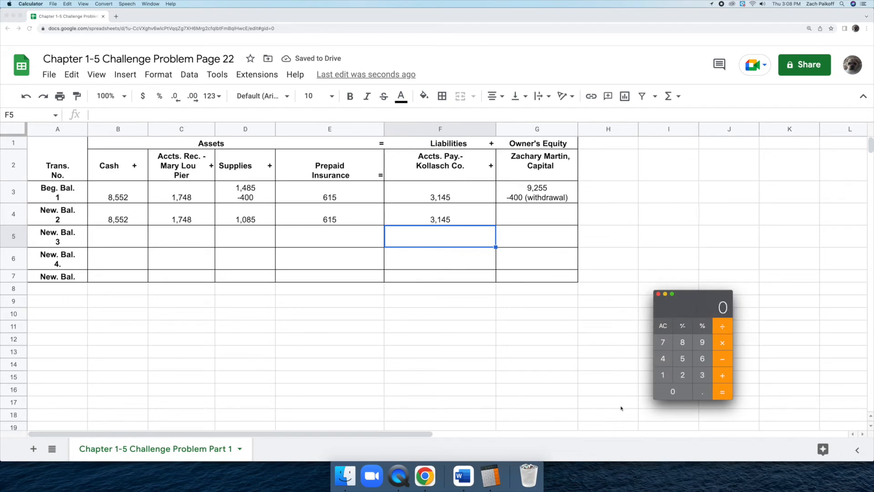
{"action": "type", "text": "9255"}
{"action": "key", "text": "minus"}
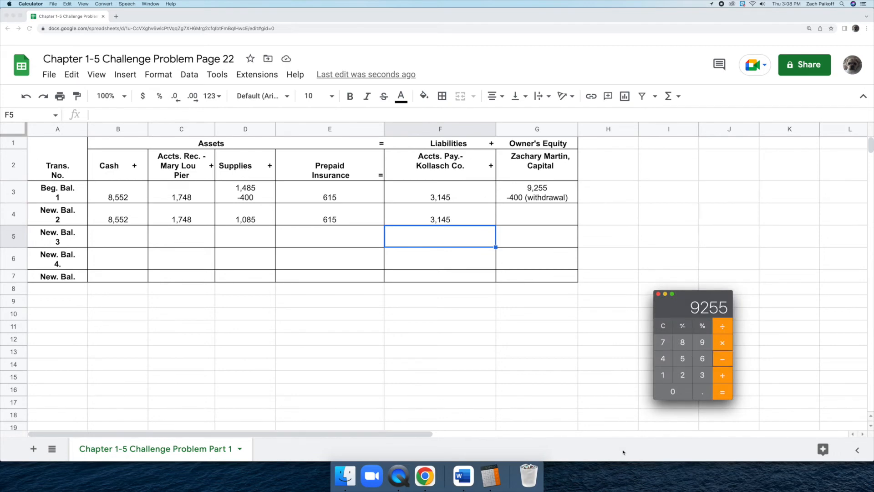
{"action": "type", "text": "400"}
{"action": "key", "text": "Return"}
{"action": "key", "text": "super+Tab"}
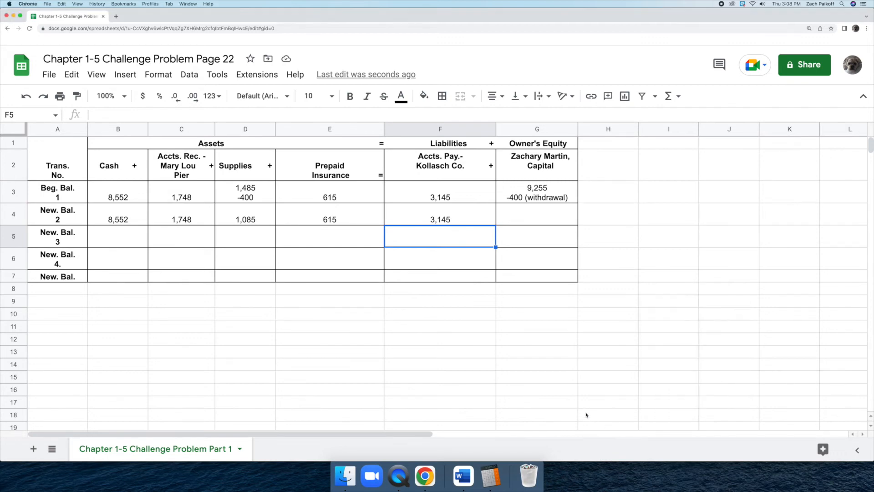
Enter 8,855 as the new owner's capital balance in G4
{"action": "double_click", "coordinate": [543, 220]}
{"action": "type", "text": "8"}
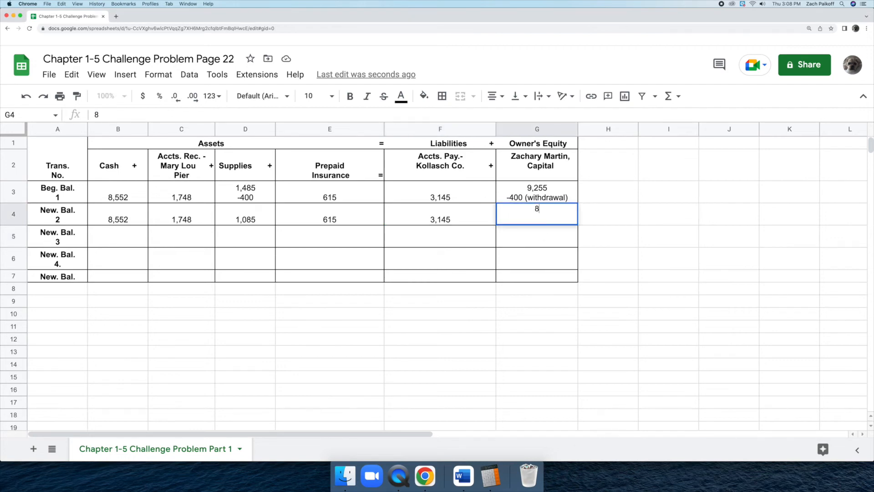
{"action": "type", "text": ",855"}
{"action": "key", "text": "Return"}
Add up the row 4 assets in Calculator as 8552 + 1748 + 1085 + 615, and clear the calculator
{"action": "left_click", "coordinate": [499, 469]}
{"action": "left_click", "coordinate": [664, 326]}
{"action": "type", "text": "8"}
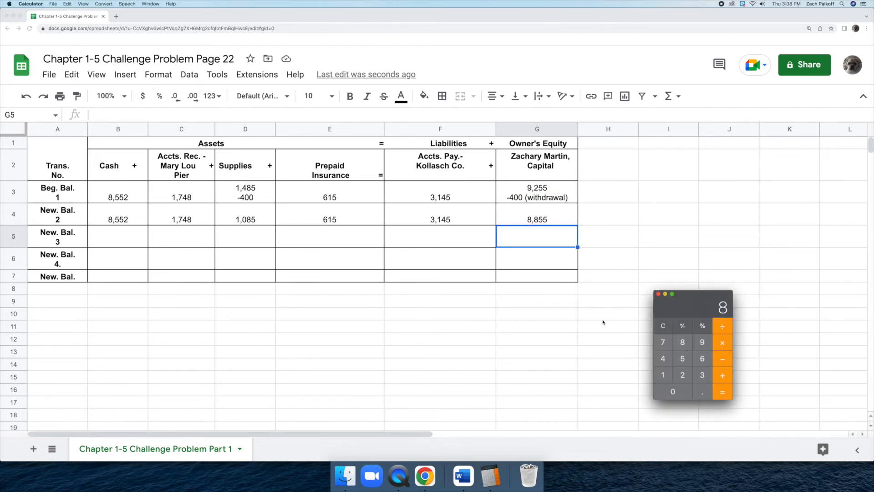
{"action": "type", "text": "552+"}
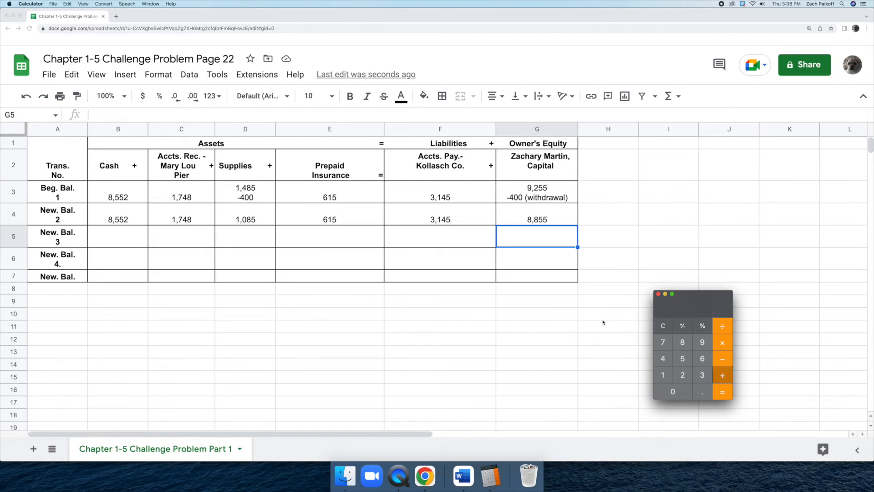
{"action": "type", "text": "1748+"}
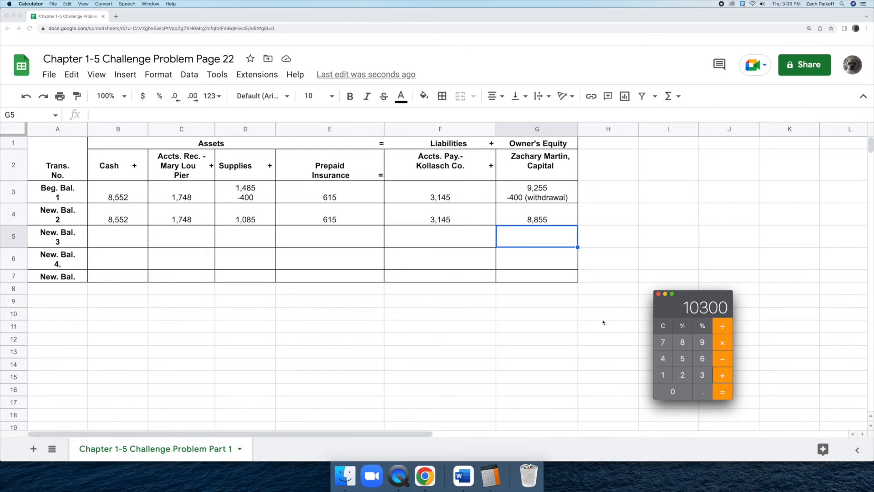
{"action": "type", "text": "108"}
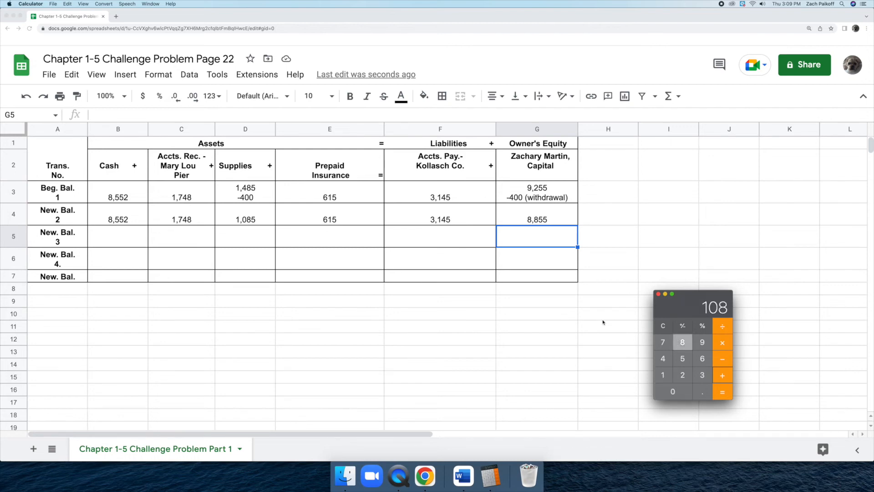
{"action": "type", "text": "5"}
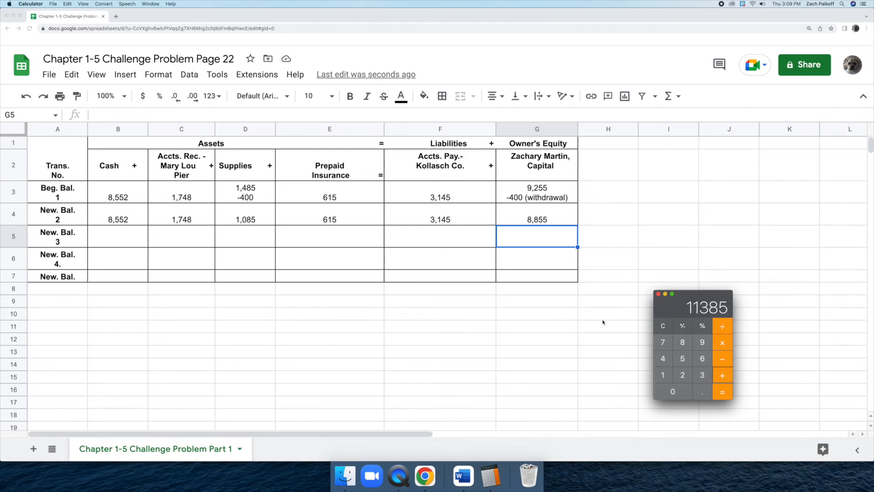
{"action": "type", "text": "+615+"}
{"action": "key", "text": "Escape"}
Add the row 4 liability and capital balances in Calculator as 3145 + 8855, and clear the calculator
{"action": "type", "text": "3145+"}
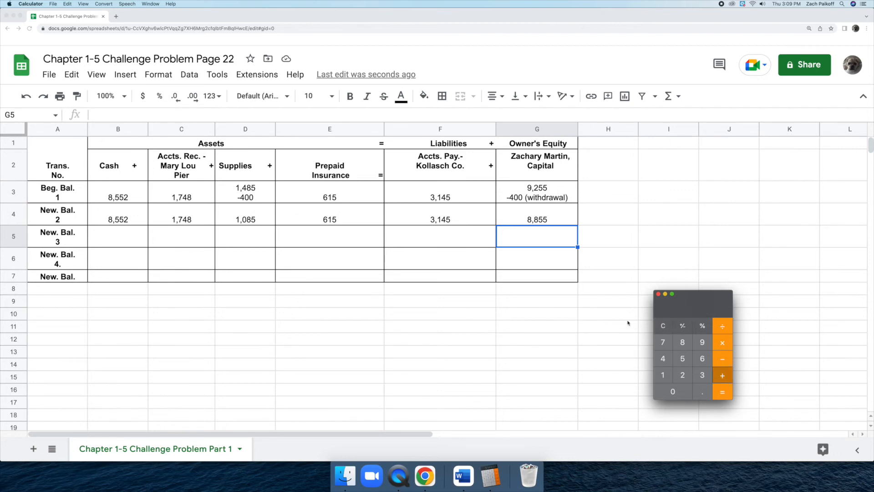
{"action": "type", "text": "8855"}
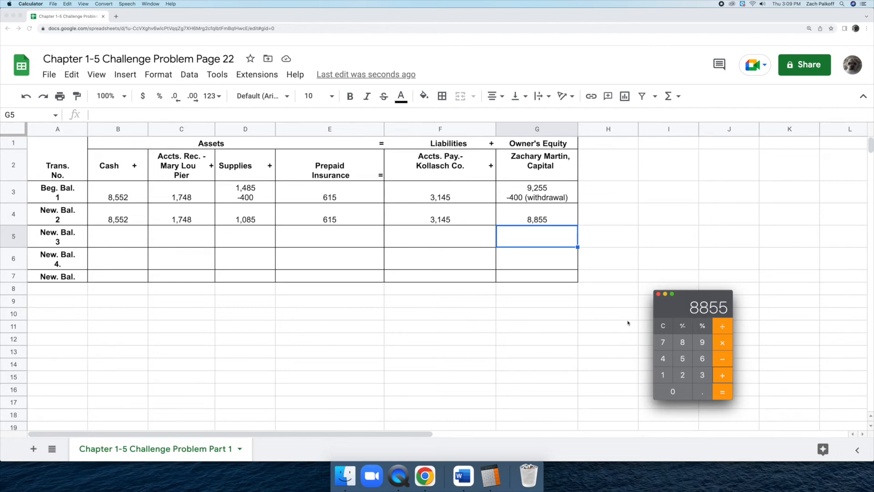
{"action": "key", "text": "Return"}
{"action": "left_click", "coordinate": [661, 326]}
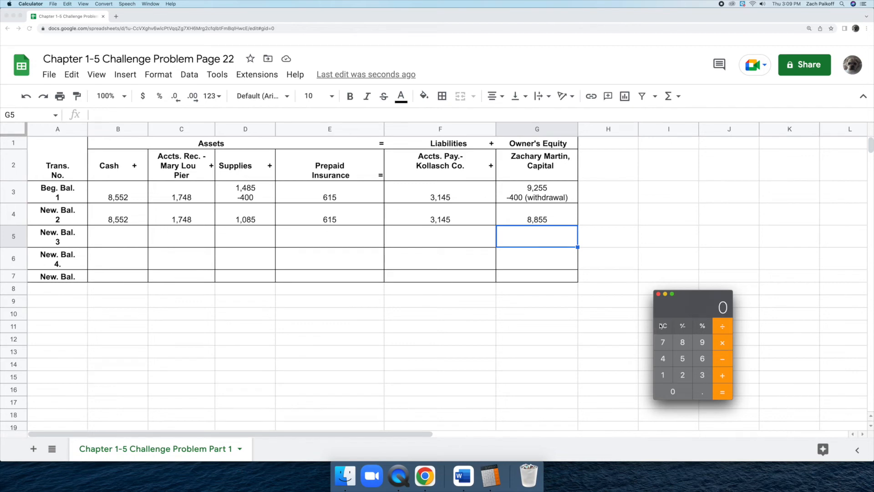
Back in the spreadsheet, write the accounts payable balance in F4 as 3,145 with +250 on a second line
{"action": "left_click", "coordinate": [599, 319]}
{"action": "left_click", "coordinate": [471, 220]}
{"action": "left_click", "coordinate": [468, 219]}
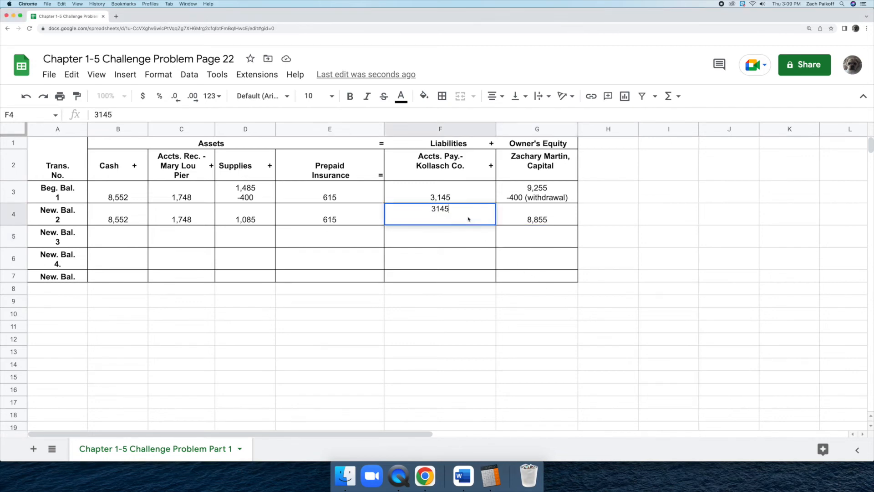
{"action": "type", "text": ","}
{"action": "key", "text": "alt+Return"}
{"action": "type", "text": "+250"}
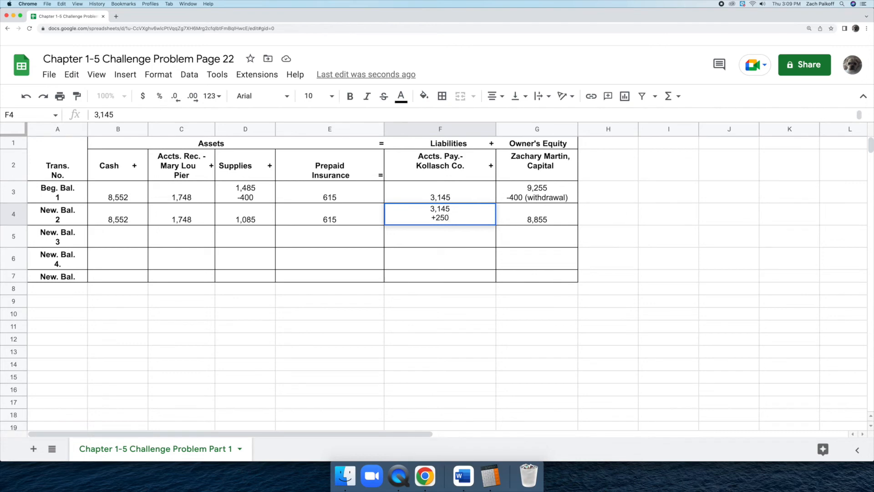
{"action": "key", "text": "Return"}
In the capital cell G4, write the balance as 8,855 and add "-250 (expense)" on a second line
{"action": "double_click", "coordinate": [558, 217]}
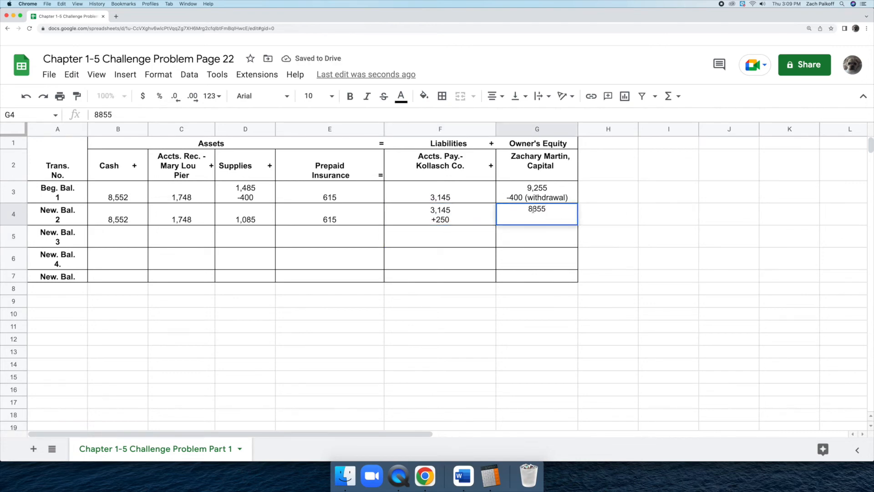
{"action": "type", "text": ","}
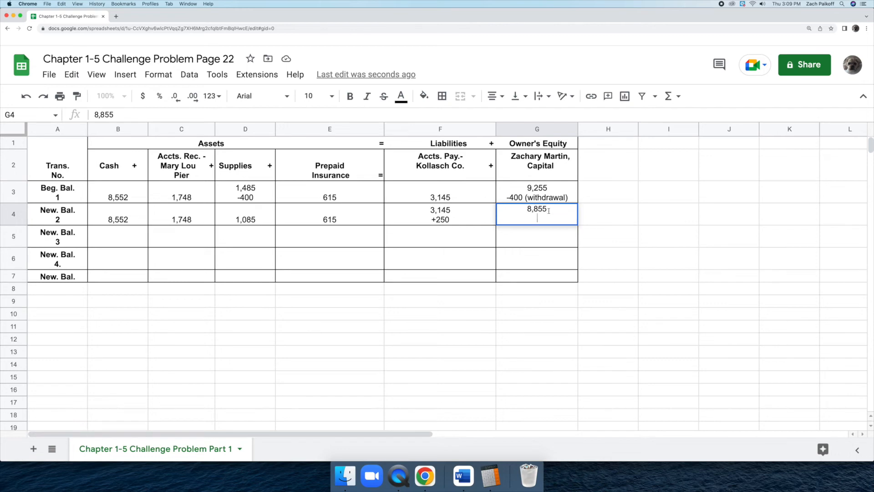
{"action": "key", "text": "alt+Return"}
{"action": "type", "text": "-250 (expense)"}
{"action": "key", "text": "Return"}
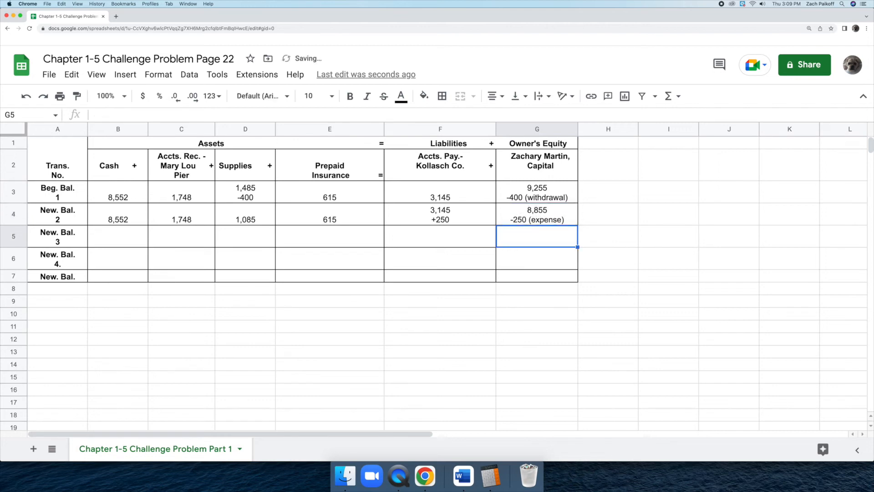
Enter the row 5 balances for cash as 8,552 in B5 and accounts receivable as 1,748 in C5
{"action": "double_click", "coordinate": [133, 239]}
{"action": "type", "text": "8"}
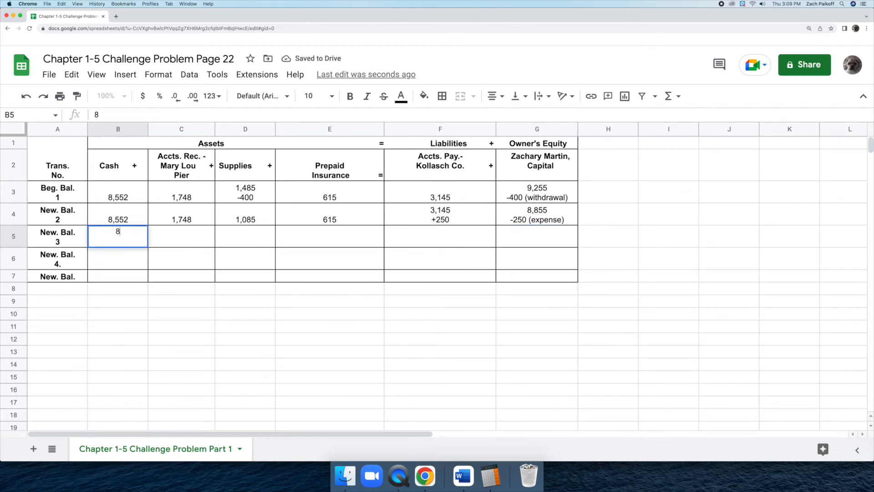
{"action": "type", "text": ",552"}
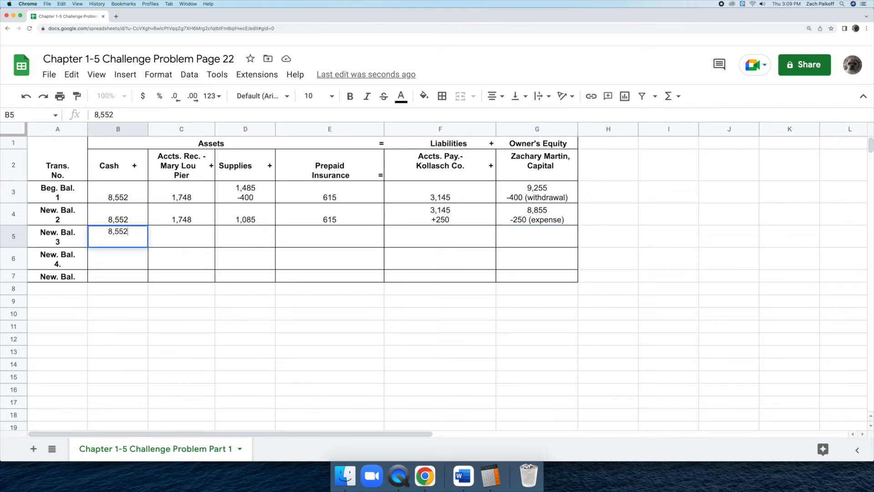
{"action": "key", "text": "Return"}
{"action": "double_click", "coordinate": [187, 242]}
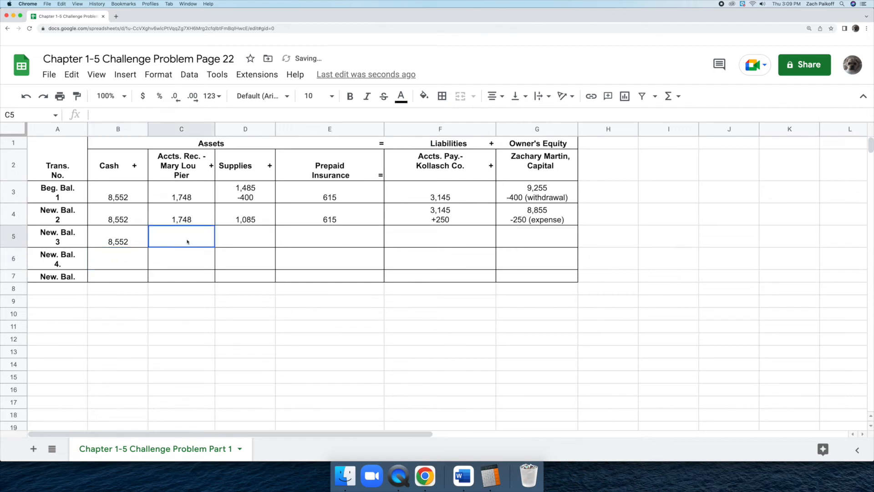
{"action": "type", "text": "1,748"}
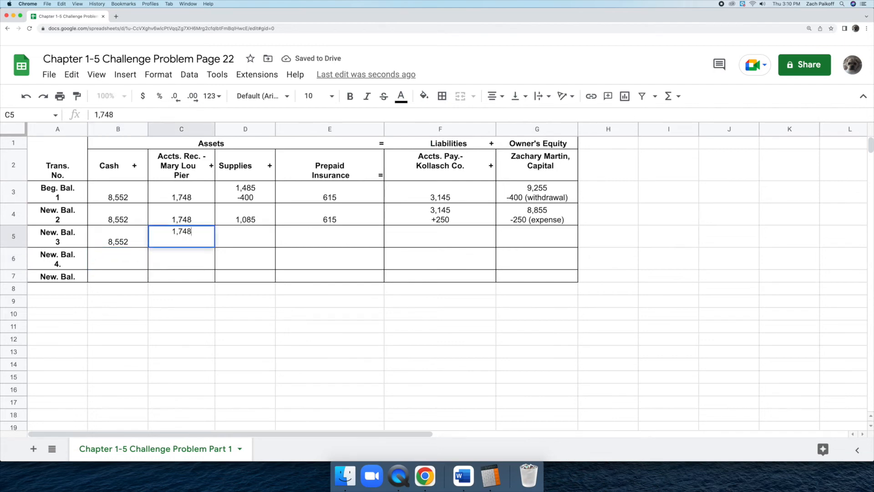
{"action": "key", "text": "Return"}
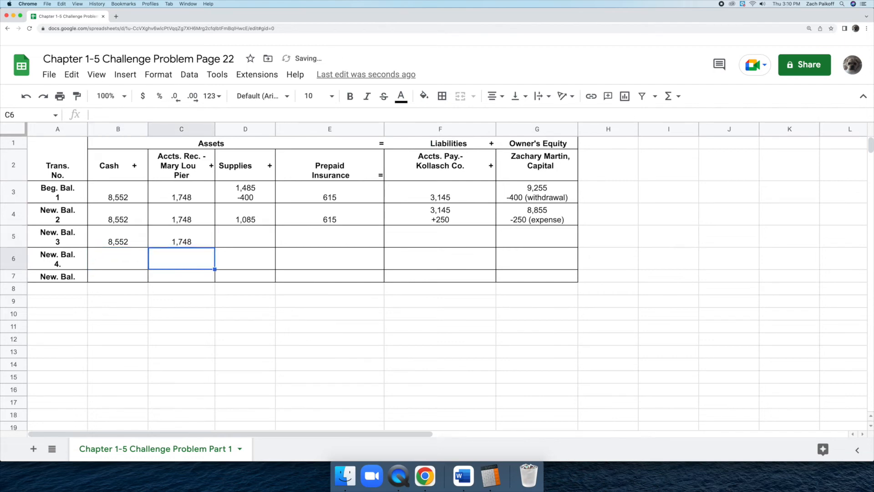
Enter the row 5 balances for supplies as 1,085 in D5 and prepaid insurance as 615 in E5
{"action": "left_click", "coordinate": [240, 239]}
{"action": "type", "text": "1,085"}
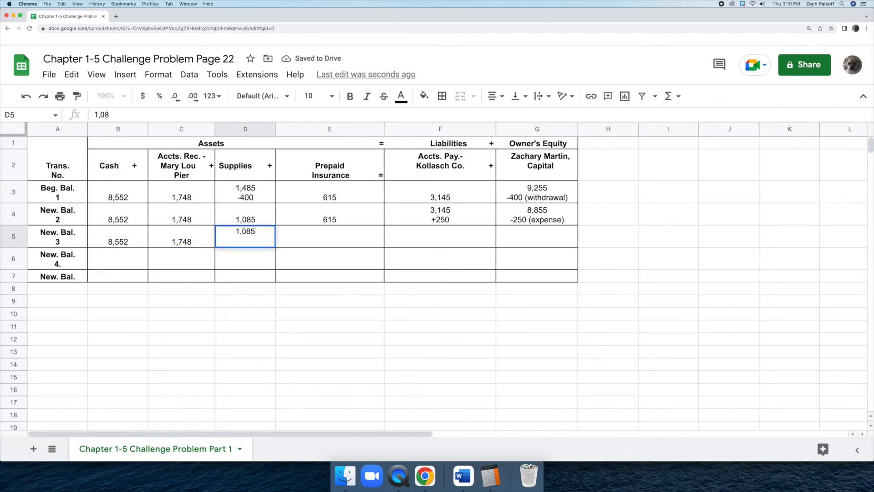
{"action": "key", "text": "Return"}
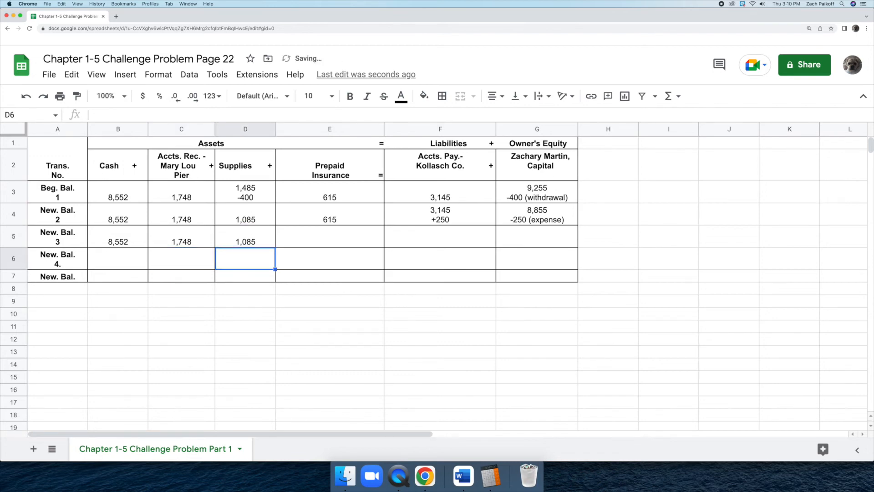
{"action": "double_click", "coordinate": [309, 241]}
{"action": "type", "text": "615"}
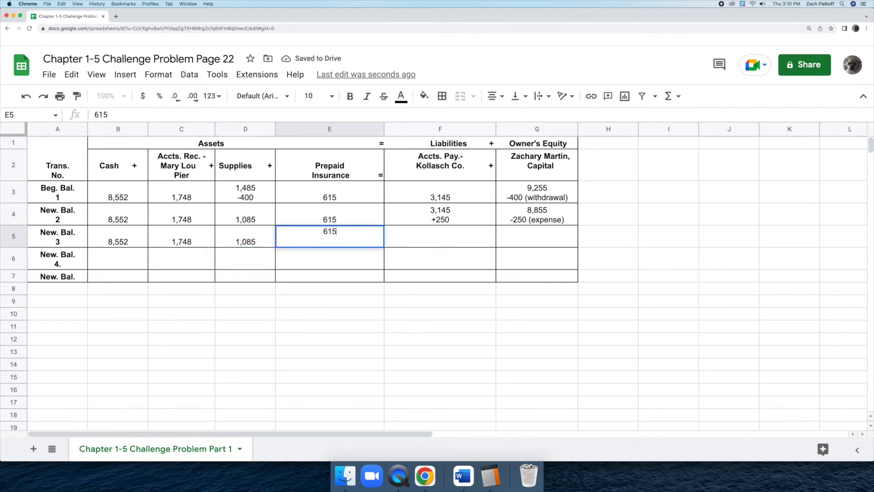
{"action": "key", "text": "Return"}
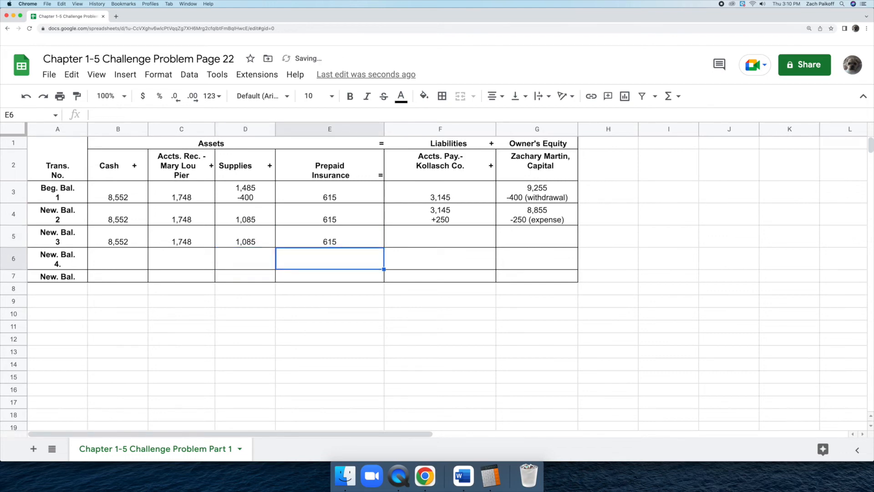
Compute 3145 + 250 in Calculator, and enter 3,395 as the new accounts payable balance in F5 of the spreadsheet
{"action": "left_click", "coordinate": [491, 476]}
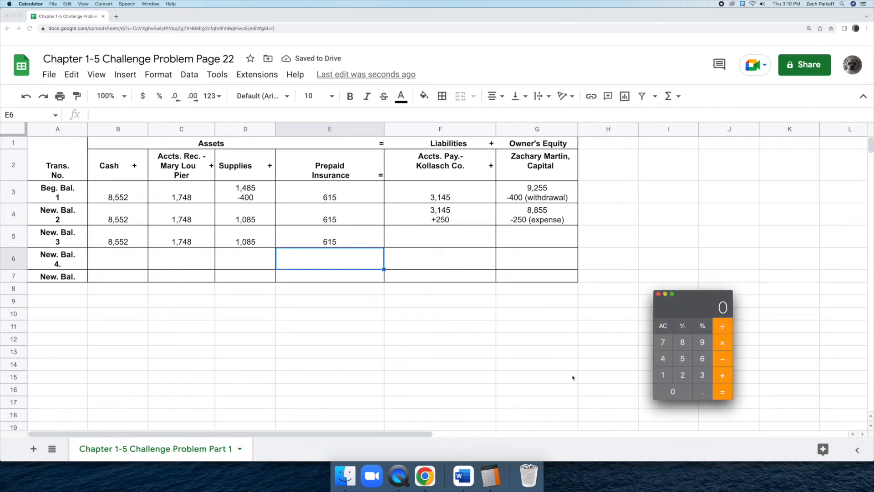
{"action": "type", "text": "3145+"}
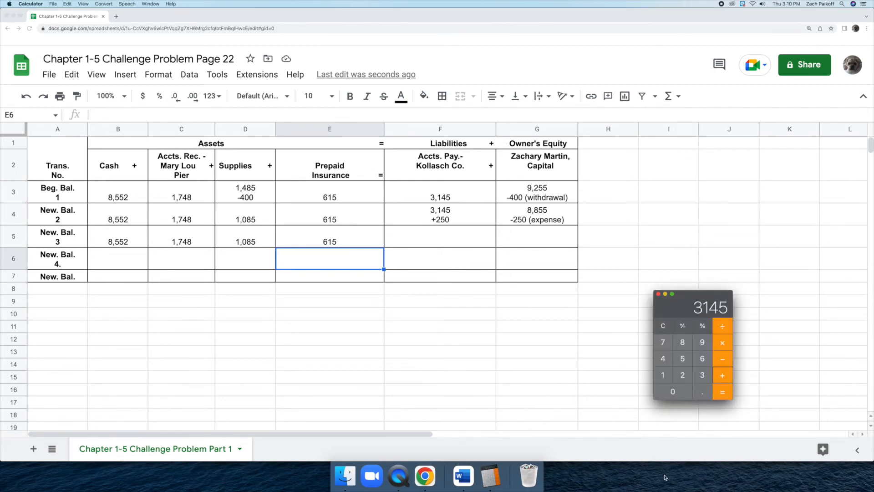
{"action": "type", "text": "250="}
{"action": "left_click", "coordinate": [592, 396]}
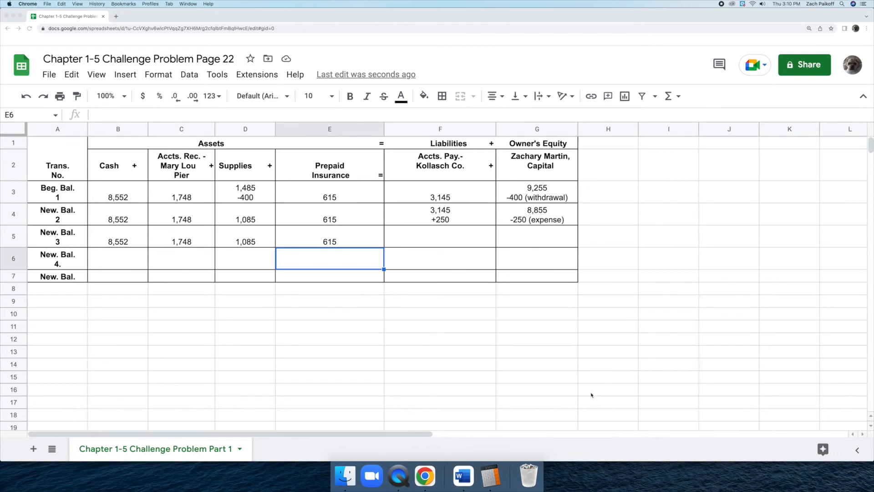
{"action": "double_click", "coordinate": [471, 237]}
{"action": "type", "text": "3,395"}
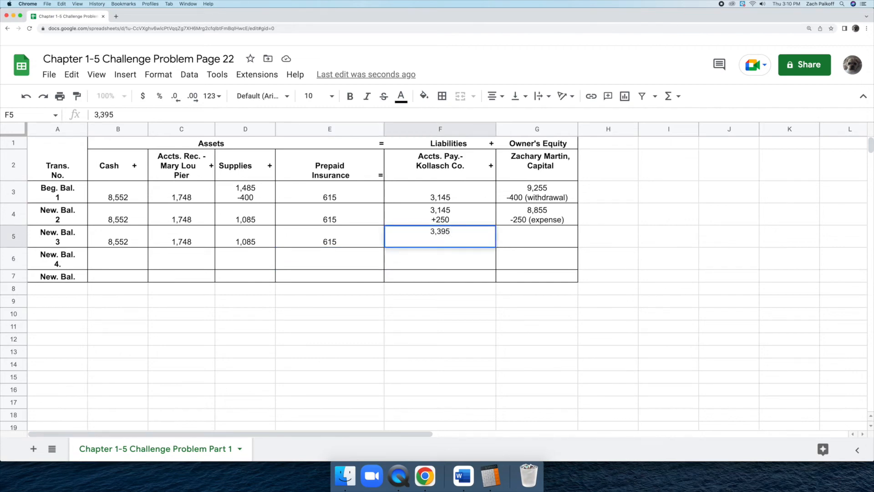
{"action": "key", "text": "Return"}
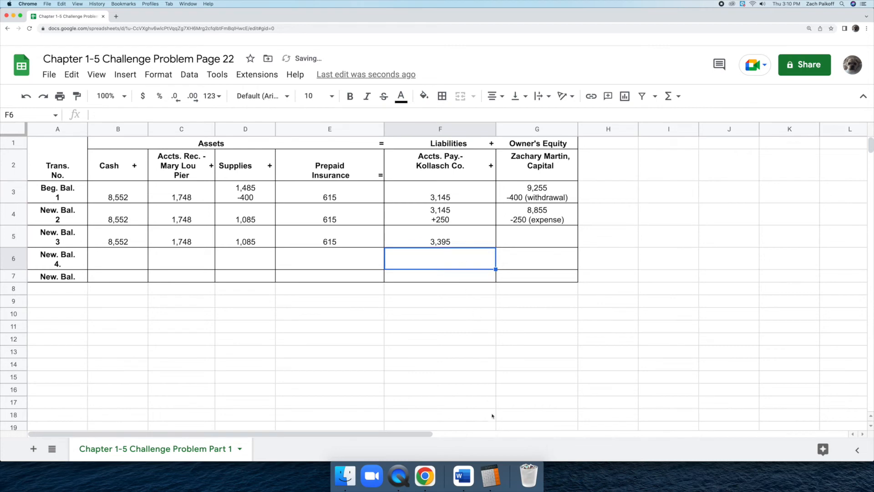
Compute 8855 - 250 in Calculator, and enter 8,605 as the new capital balance in G5 of the spreadsheet
{"action": "left_click", "coordinate": [491, 476]}
{"action": "left_click", "coordinate": [663, 326]}
{"action": "type", "text": "8855"}
{"action": "key", "text": "minus"}
{"action": "type", "text": "250"}
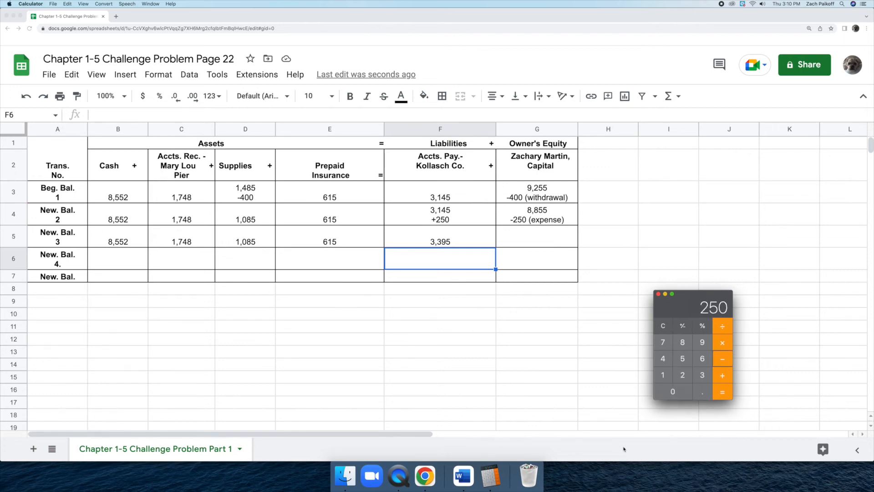
{"action": "key", "text": "Return"}
{"action": "key", "text": "super+Tab"}
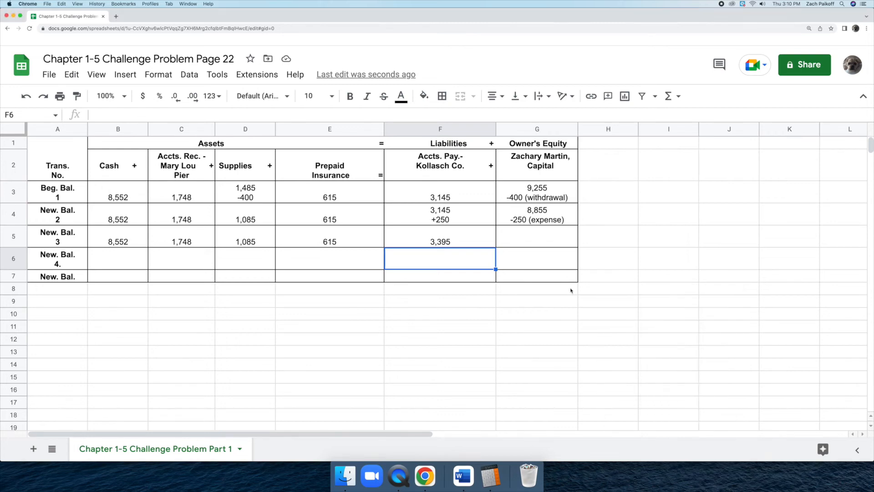
{"action": "double_click", "coordinate": [555, 237]}
{"action": "type", "text": "8,605"}
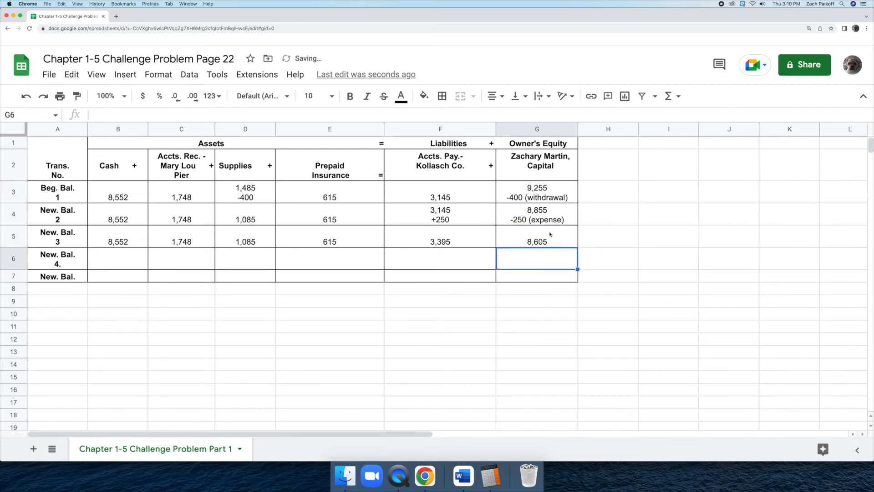
Switch to Calculator, clear it, and add up the row 5 assets as 8552 + 1748 + 1085 + 615
{"action": "left_click", "coordinate": [491, 476]}
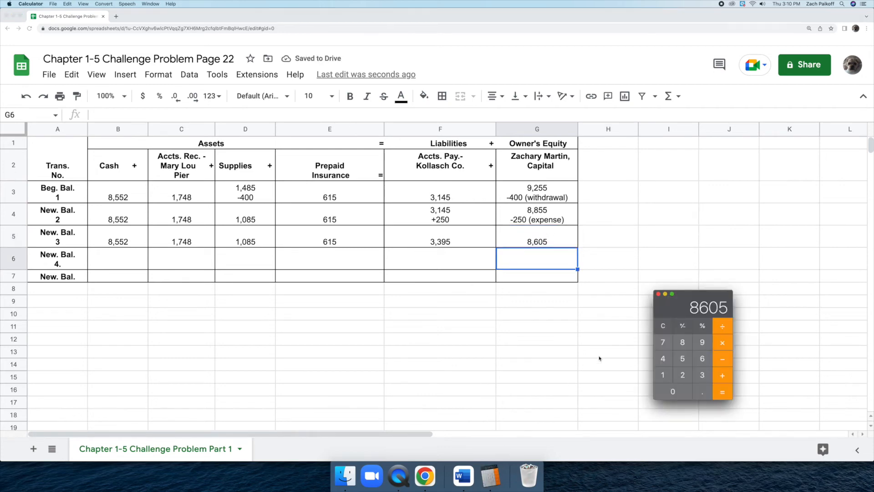
{"action": "left_click", "coordinate": [664, 326]}
{"action": "type", "text": "8552"}
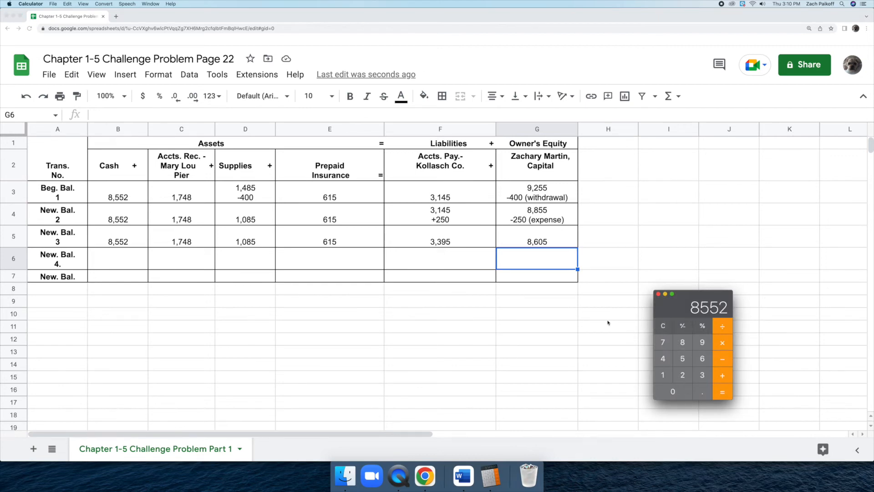
{"action": "key", "text": "plus"}
{"action": "type", "text": "1748"}
{"action": "key", "text": "Return"}
{"action": "key", "text": "plus"}
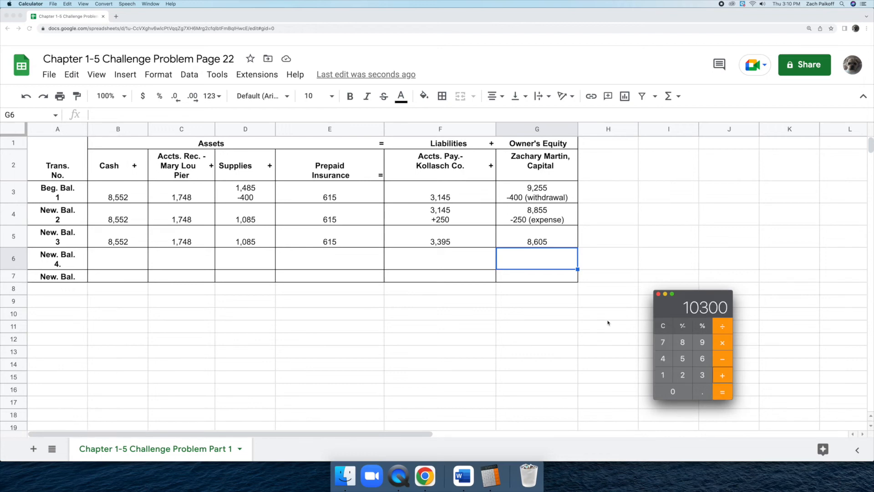
{"action": "type", "text": "1085"}
{"action": "key", "text": "Return"}
{"action": "key", "text": "plus"}
{"action": "type", "text": "615"}
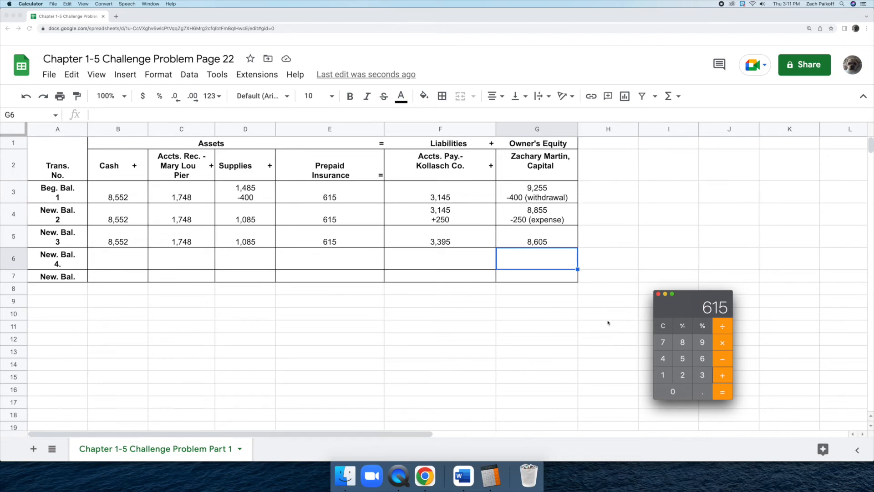
{"action": "key", "text": "Return"}
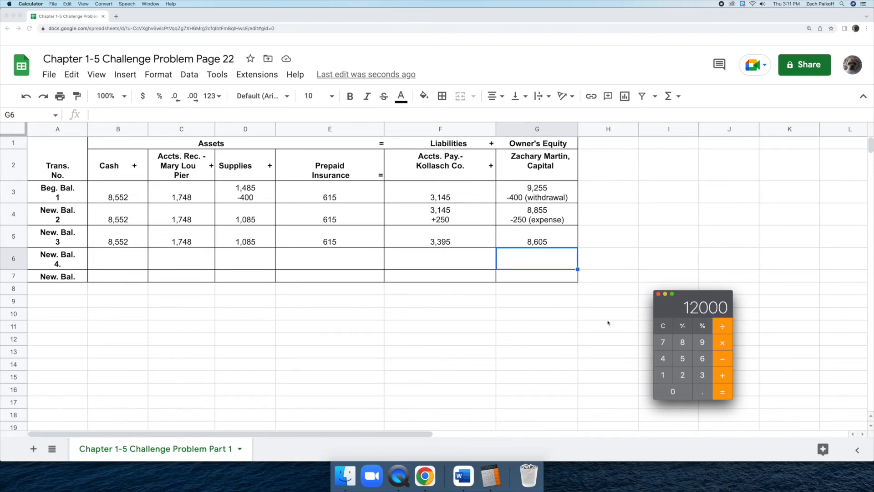
Add the row 5 liability and capital balances in Calculator as 3395 + 8605, and clear the calculator
{"action": "left_click", "coordinate": [663, 330]}
{"action": "type", "text": "3395"}
{"action": "key", "text": "plus"}
{"action": "type", "text": "8605"}
{"action": "key", "text": "Return"}
{"action": "left_click", "coordinate": [661, 327]}
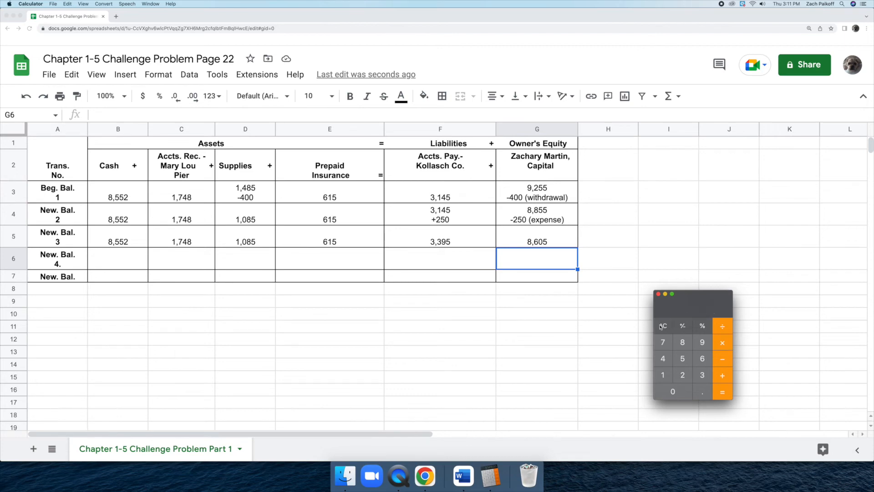
Back in the spreadsheet, enter the row 6 balances for cash as 8,552 in B6 and accounts receivable as 1,748 in C6
{"action": "left_click", "coordinate": [570, 327]}
{"action": "double_click", "coordinate": [135, 261]}
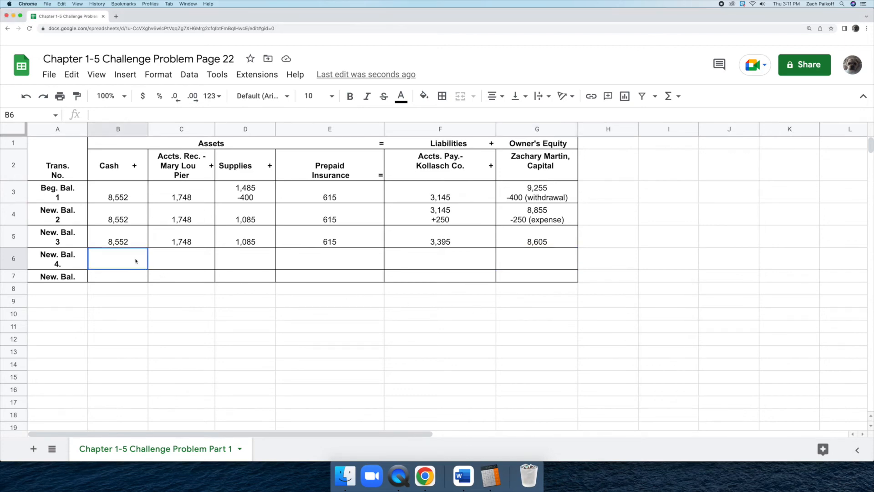
{"action": "type", "text": "8,"}
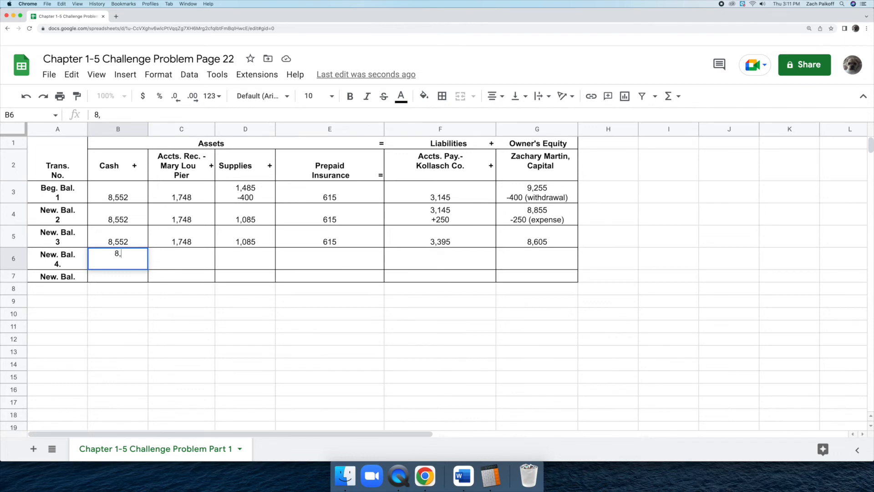
{"action": "type", "text": "552"}
{"action": "key", "text": "Return"}
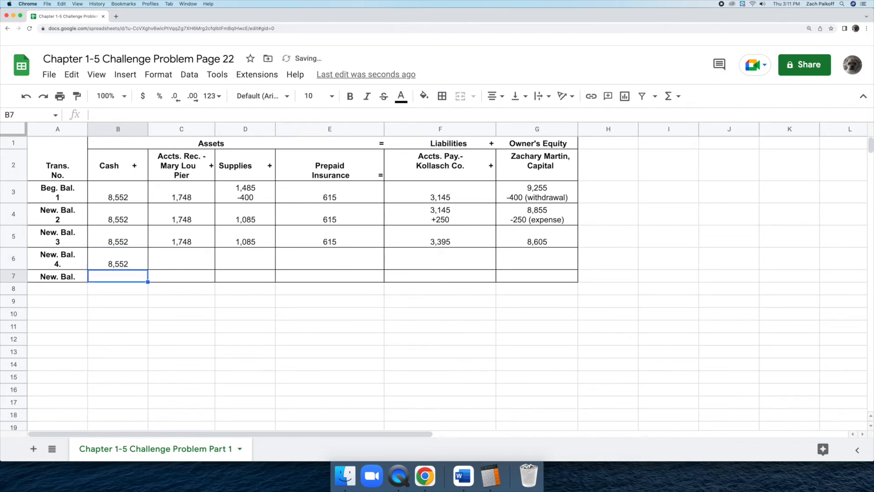
{"action": "left_click", "coordinate": [173, 261]}
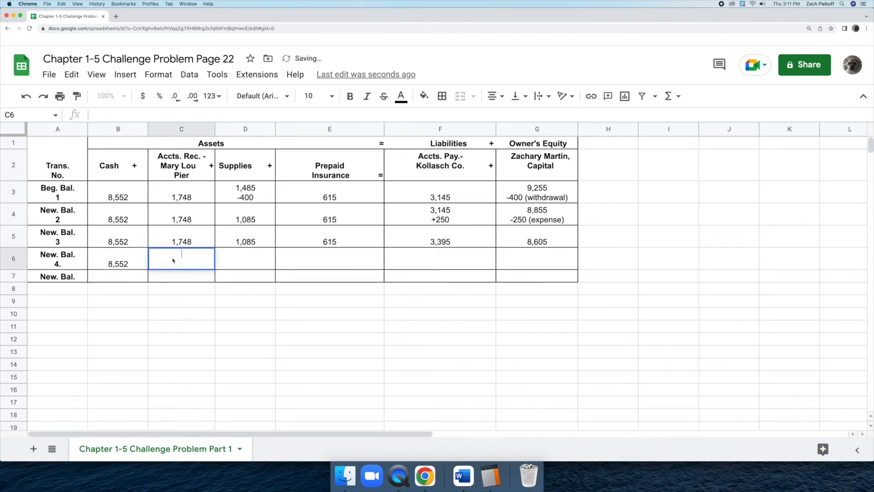
{"action": "type", "text": "1,748"}
{"action": "key", "text": "Return"}
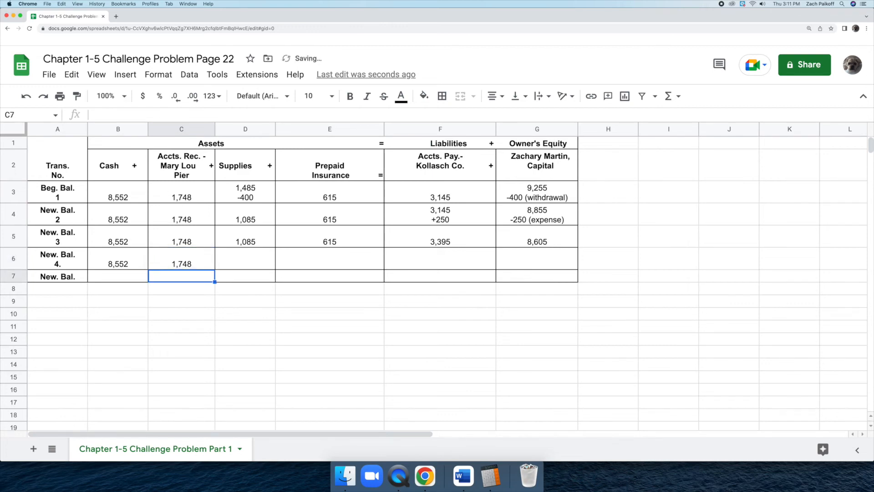
Enter the row 6 balances for supplies as 1,085 in D6 and prepaid insurance as 615 in E6
{"action": "left_click", "coordinate": [228, 263]}
{"action": "type", "text": "1,085"}
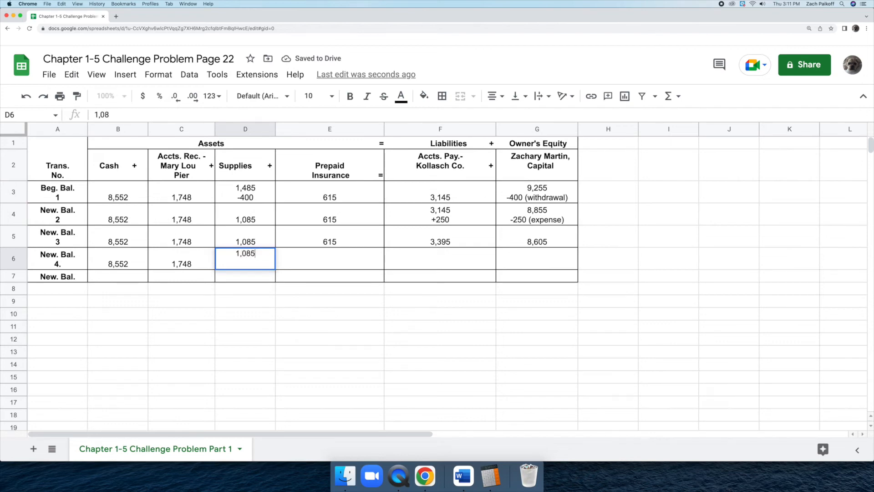
{"action": "key", "text": "Return"}
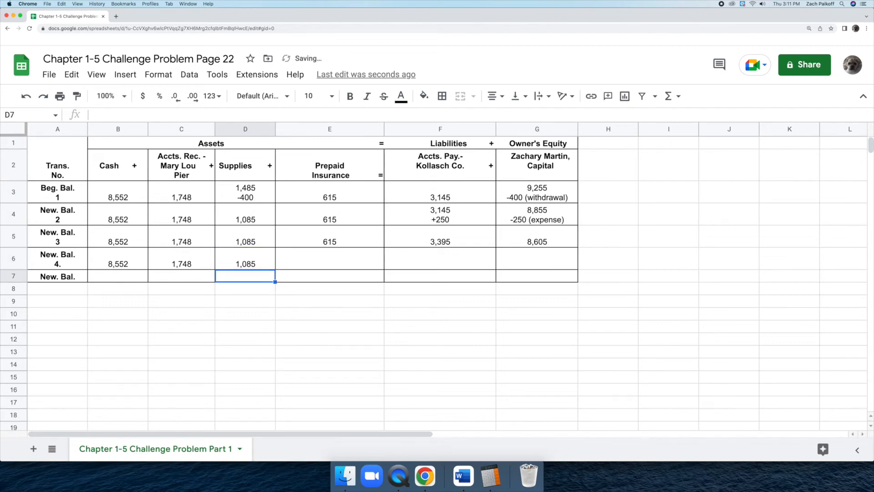
{"action": "double_click", "coordinate": [308, 257]}
{"action": "type", "text": "615"}
{"action": "key", "text": "Return"}
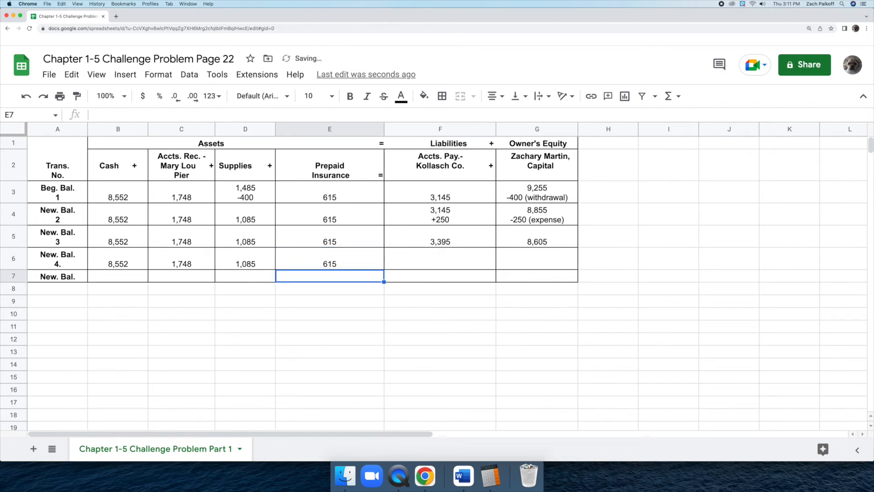
Enter the row 6 balances for accounts payable as 3,395 in F6 and capital as 8,605 in G6
{"action": "double_click", "coordinate": [413, 262]}
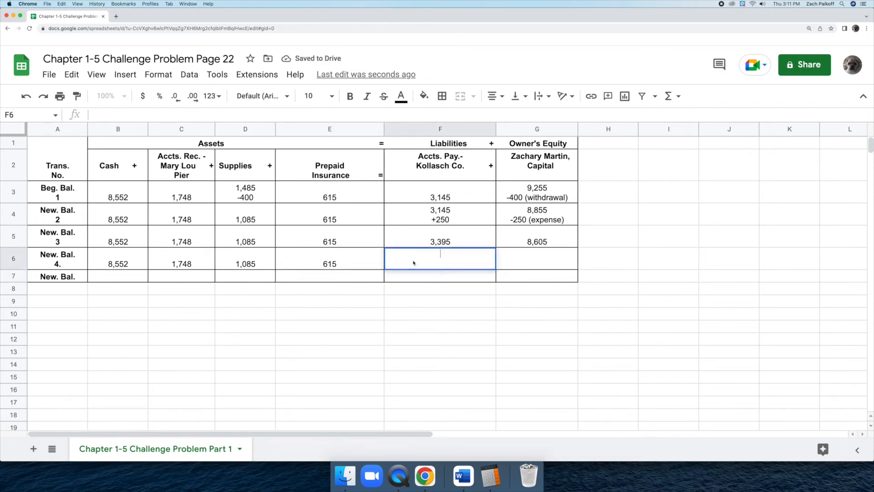
{"action": "type", "text": "3,395"}
{"action": "key", "text": "Return"}
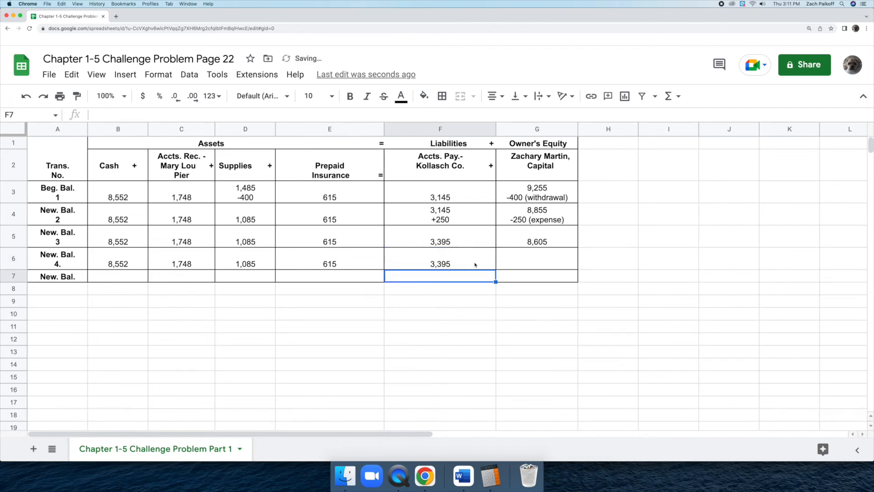
{"action": "double_click", "coordinate": [530, 264]}
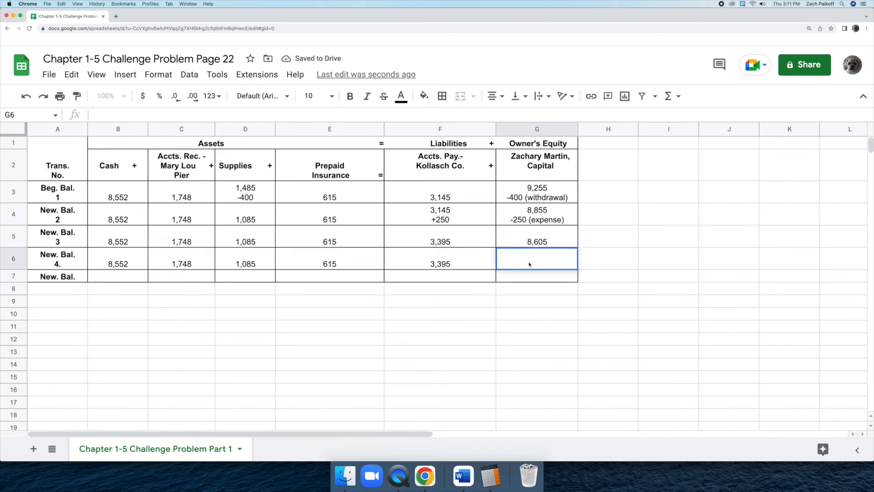
{"action": "type", "text": "8,605"}
{"action": "key", "text": "Return"}
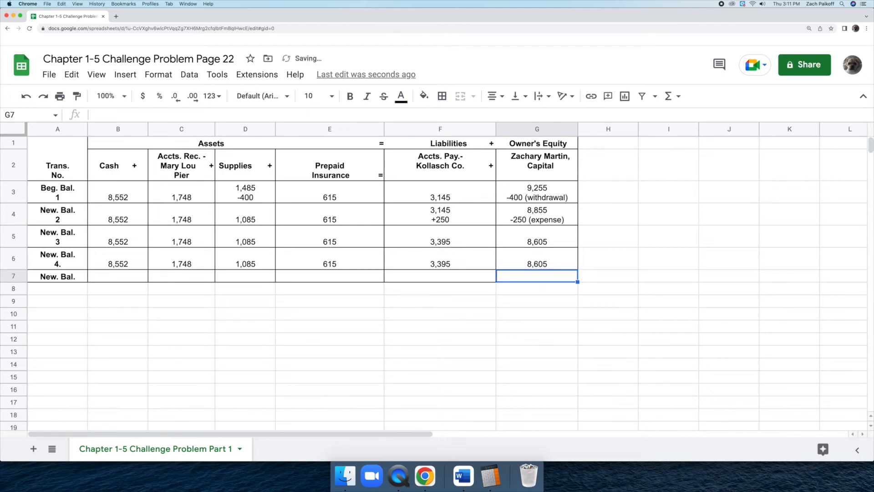
Switch to Calculator and add the row 6 asset balances as 8552 + 1748 + 1085 + 615
{"action": "left_click", "coordinate": [490, 476]}
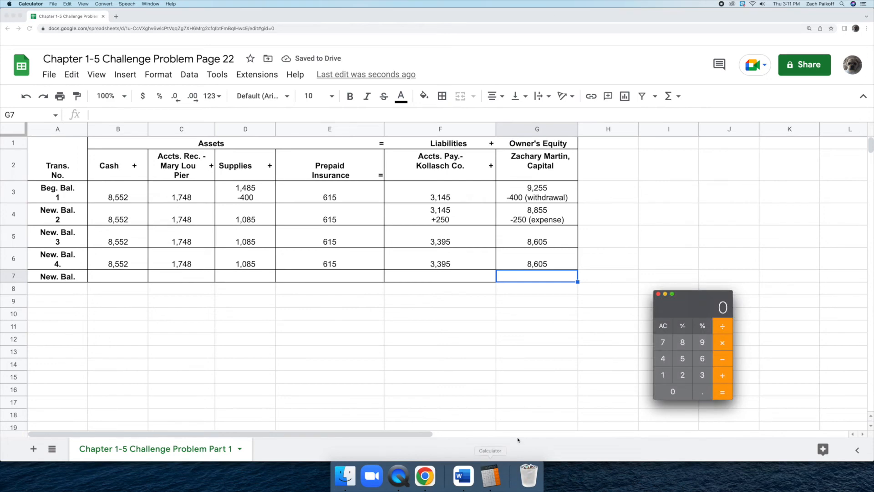
{"action": "type", "text": "8552"}
{"action": "key", "text": "plus"}
{"action": "type", "text": "1748"}
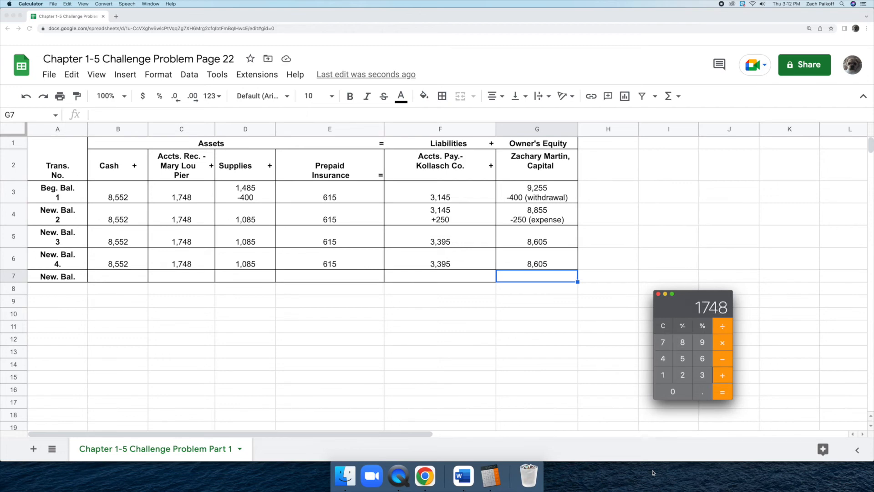
{"action": "key", "text": "plus"}
{"action": "type", "text": "1085"}
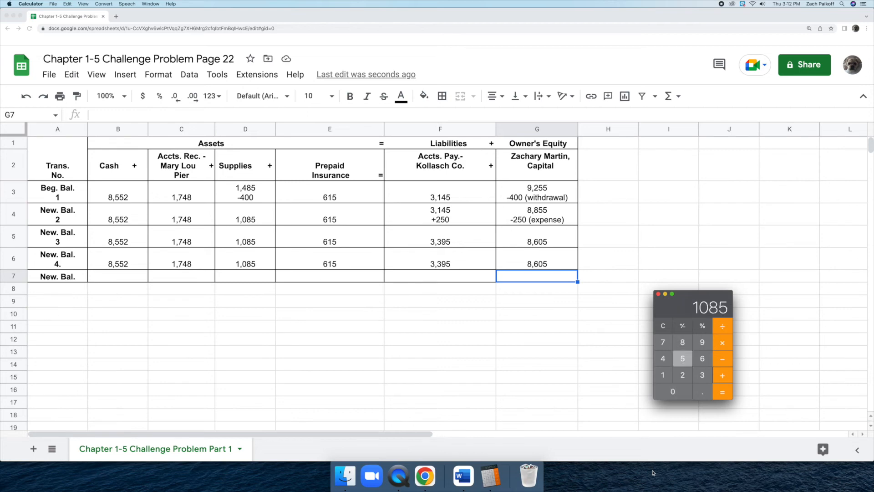
{"action": "key", "text": "plus"}
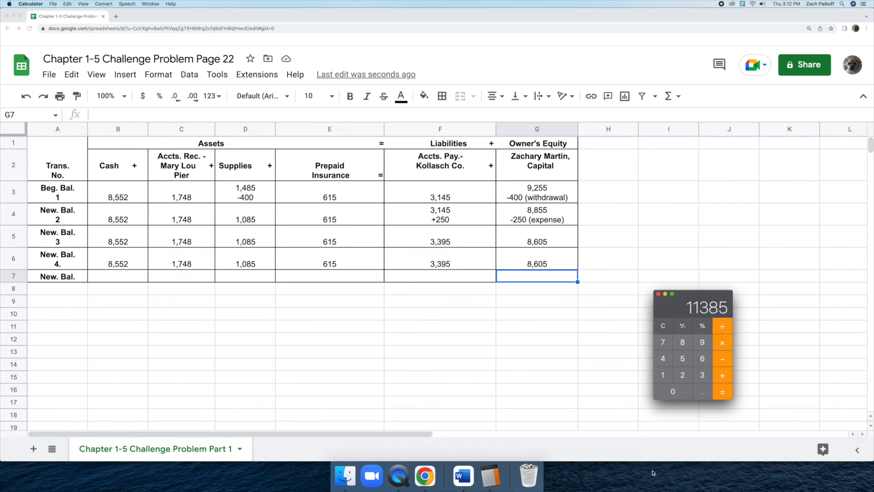
{"action": "type", "text": "615"}
{"action": "key", "text": "Return"}
Clear the calculator, add the row 6 liability and capital balances as 3395 + 8605, and clear it again
{"action": "left_click", "coordinate": [661, 325]}
{"action": "type", "text": "3395"}
{"action": "key", "text": "plus"}
{"action": "type", "text": "8605"}
{"action": "key", "text": "Return"}
{"action": "left_click", "coordinate": [662, 327]}
Back in the spreadsheet, edit the cash balance in B6 to read 8,552 with -120 on a second line
{"action": "left_click", "coordinate": [575, 323]}
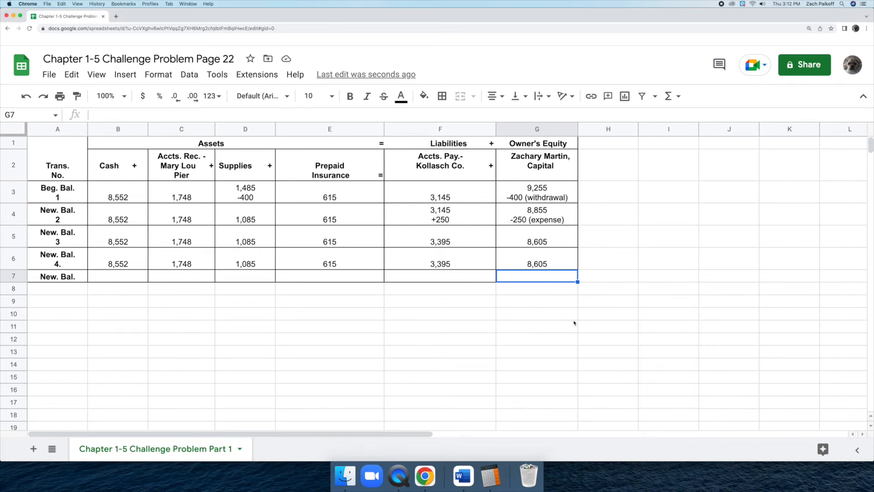
{"action": "double_click", "coordinate": [131, 263]}
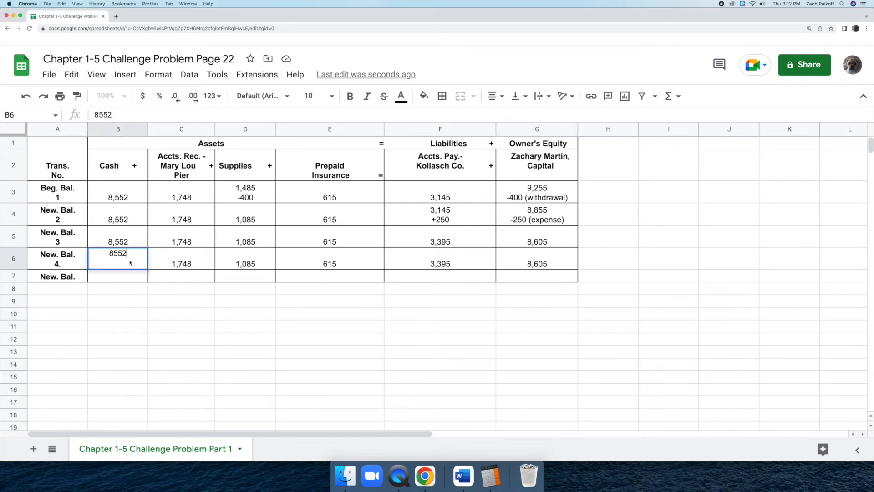
{"action": "key", "text": "Escape"}
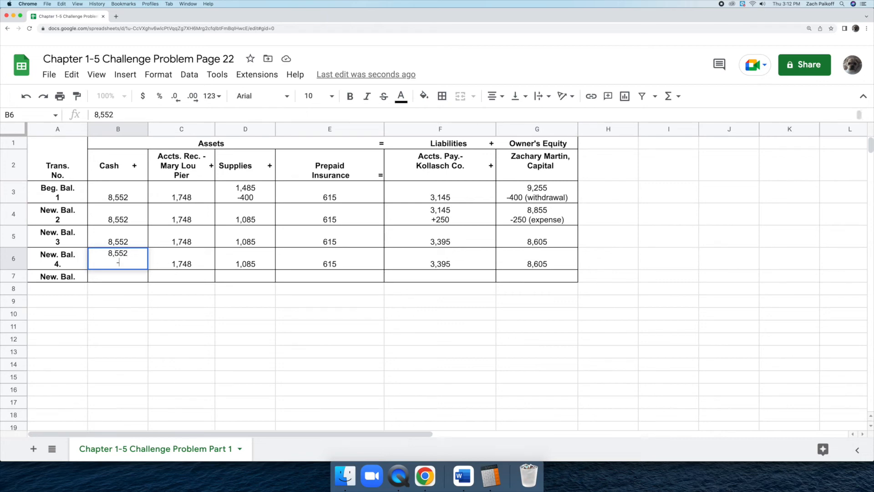
{"action": "type", "text": "120"}
{"action": "key", "text": "Return"}
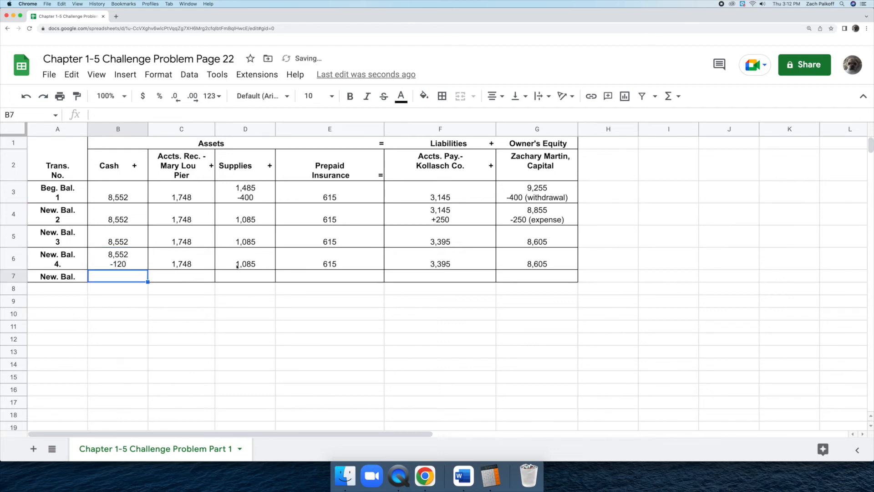
Edit the accounts payable balance in F6 to read 3,395 with -120 on a second line
{"action": "left_click", "coordinate": [483, 260]}
{"action": "double_click", "coordinate": [484, 263]}
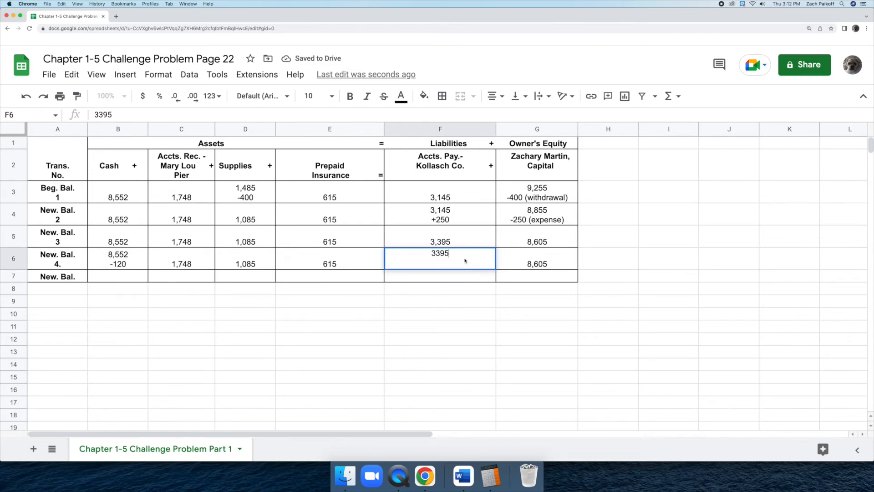
{"action": "left_click", "coordinate": [435, 254]}
{"action": "type", "text": ",395 "}
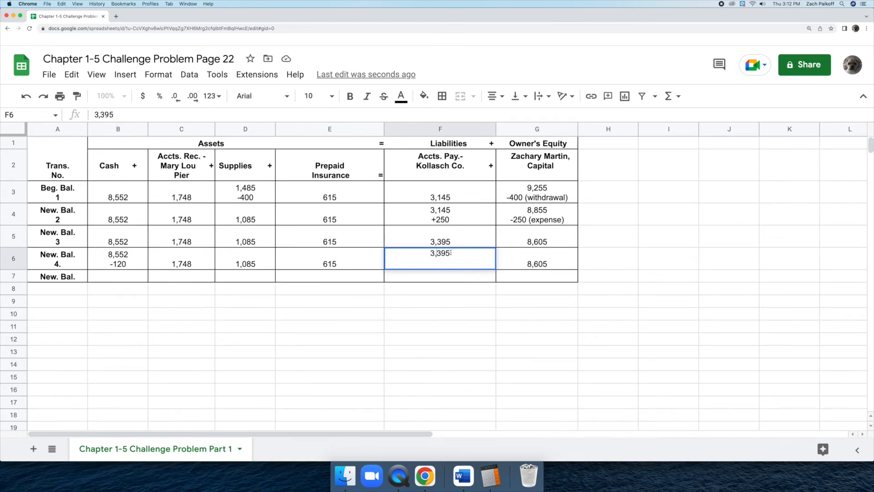
{"action": "type", "text": "-120"}
{"action": "key", "text": "Return"}
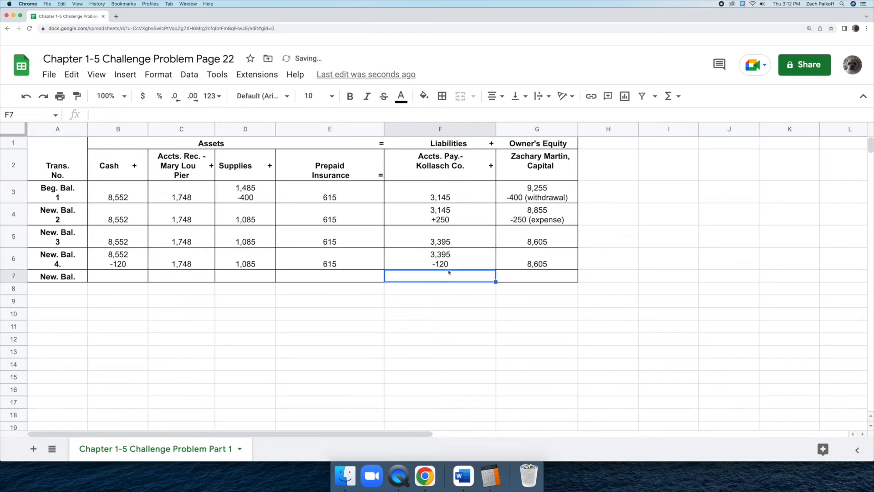
Switch to Calculator and compute the new cash balance as 8552 - 120
{"action": "left_click", "coordinate": [490, 476]}
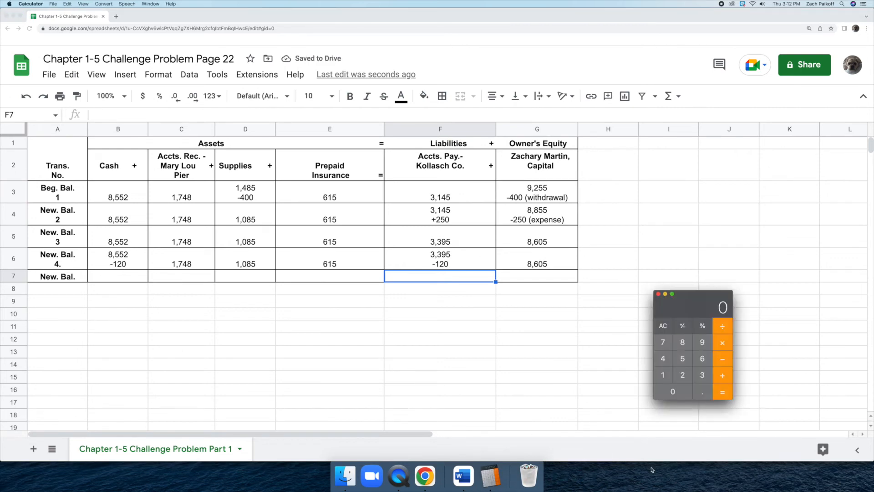
{"action": "type", "text": "8552"}
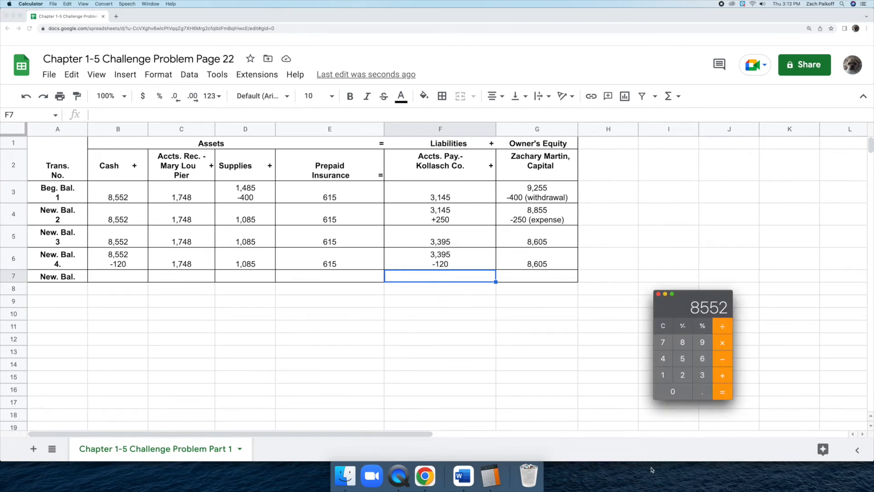
{"action": "key", "text": "minus"}
{"action": "type", "text": "120"}
{"action": "key", "text": "Return"}
Back in the spreadsheet, enter the row 7 balances for cash as 8,432 in B7 and accounts receivable as 1,748 in C7
{"action": "key", "text": "super+Tab"}
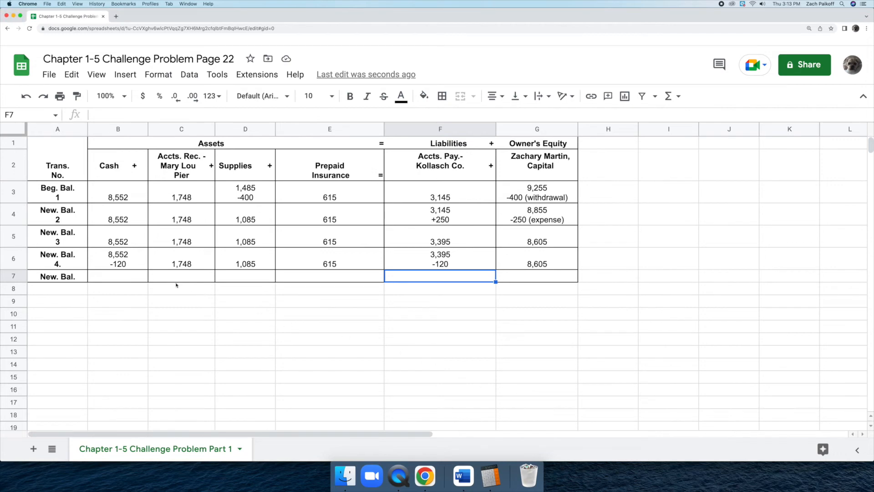
{"action": "left_click", "coordinate": [118, 274]}
{"action": "type", "text": "8,432"}
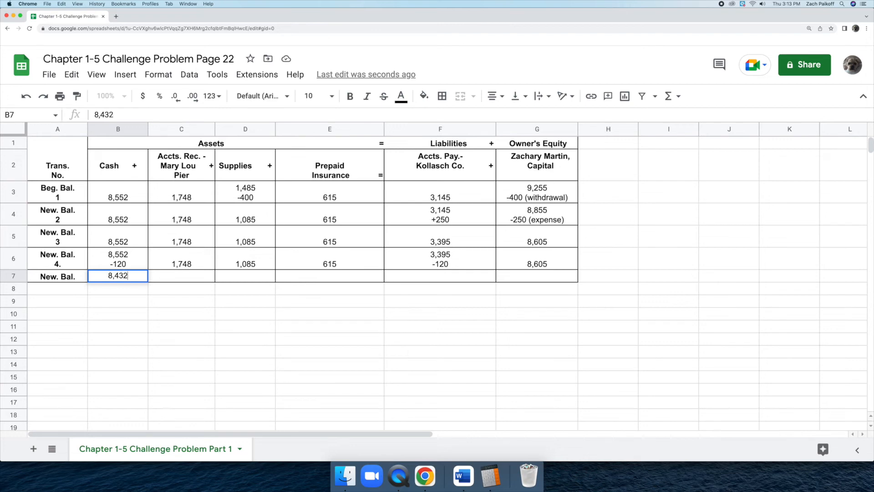
{"action": "key", "text": "Return"}
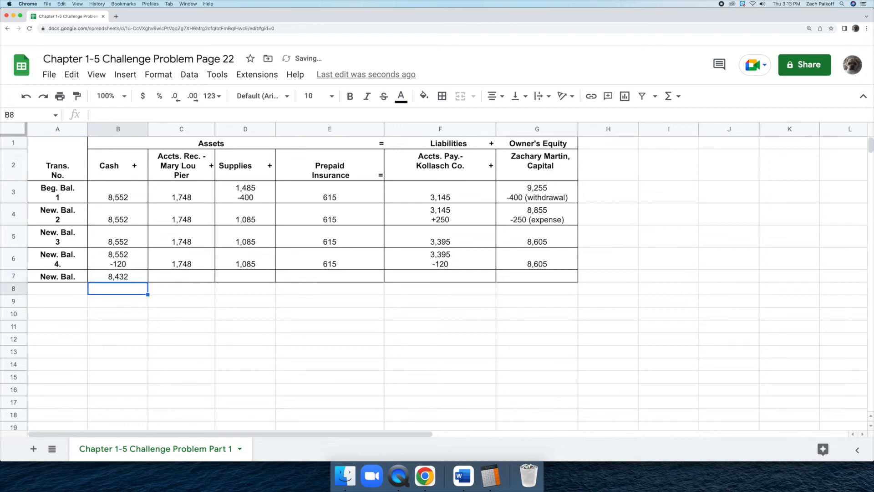
{"action": "double_click", "coordinate": [170, 275]}
{"action": "type", "text": "1,748"}
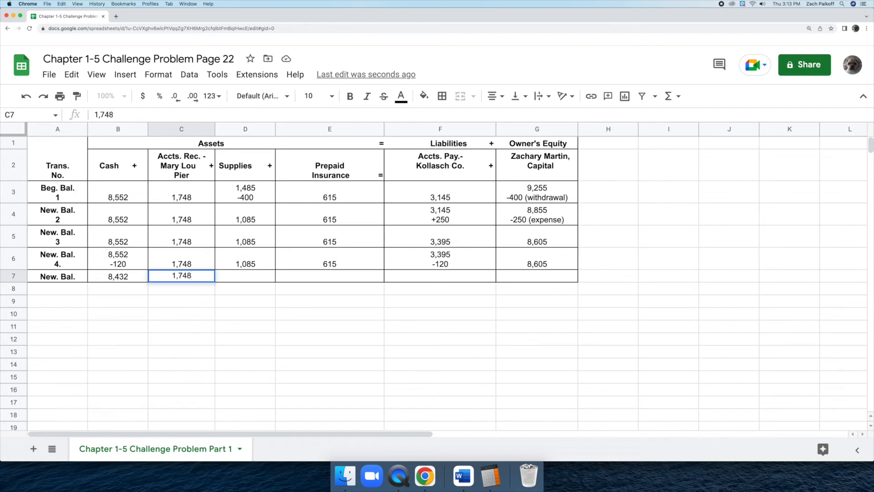
{"action": "key", "text": "Return"}
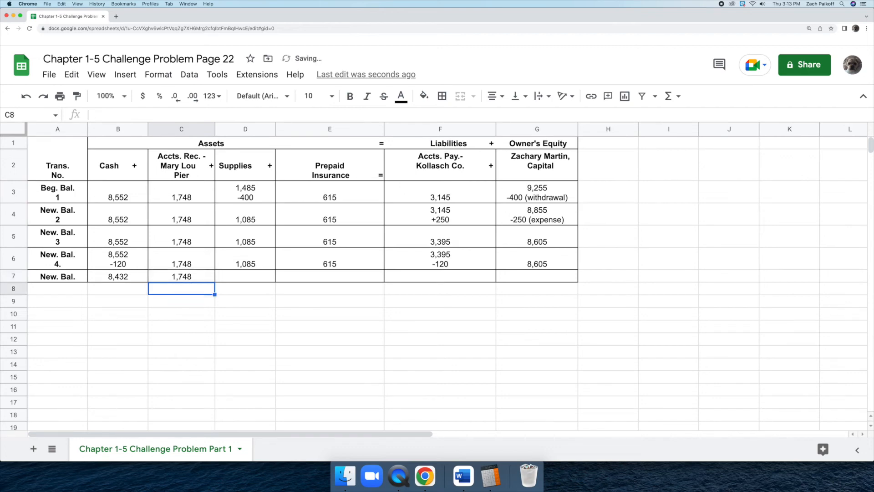
Enter the row 7 balances for supplies as 1,085 in D7 and prepaid insurance as 615 in E7
{"action": "double_click", "coordinate": [239, 278]}
{"action": "type", "text": "1,085"}
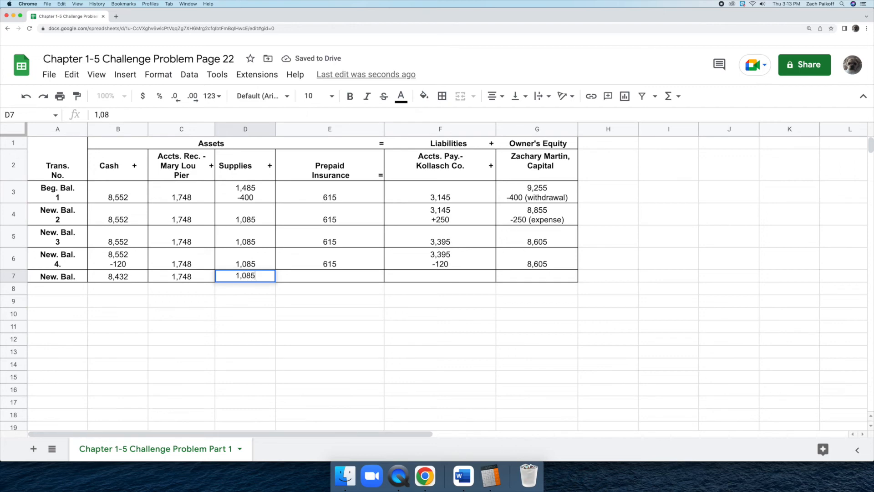
{"action": "key", "text": "Return"}
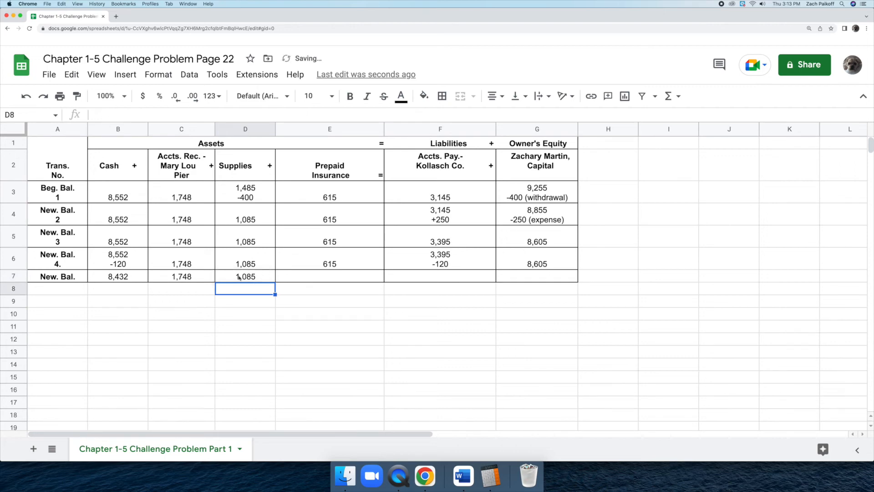
{"action": "double_click", "coordinate": [304, 277]}
{"action": "type", "text": "615"}
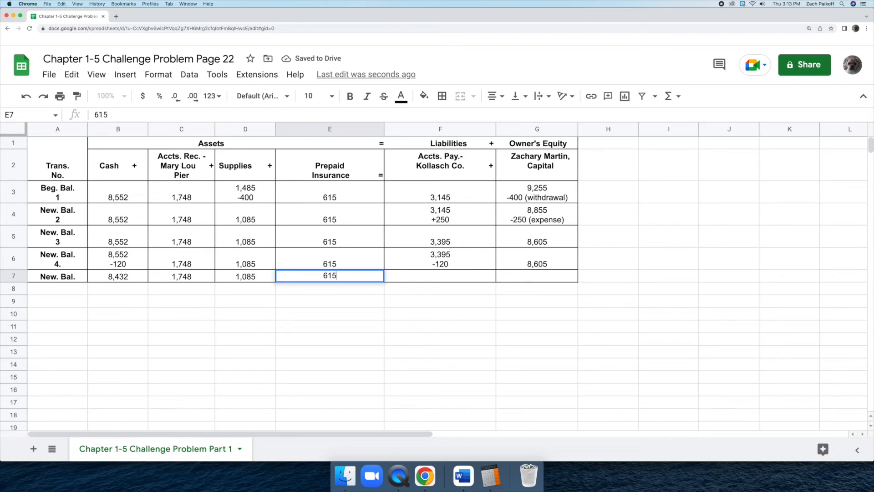
{"action": "key", "text": "Return"}
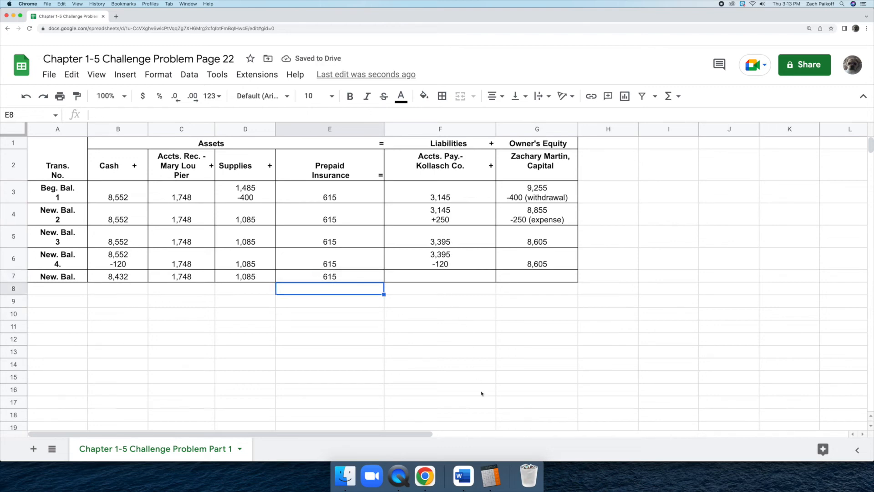
Switch to Calculator, clear it, and compute the new accounts payable balance as 3395 - 120
{"action": "left_click", "coordinate": [491, 476]}
{"action": "left_click", "coordinate": [663, 326]}
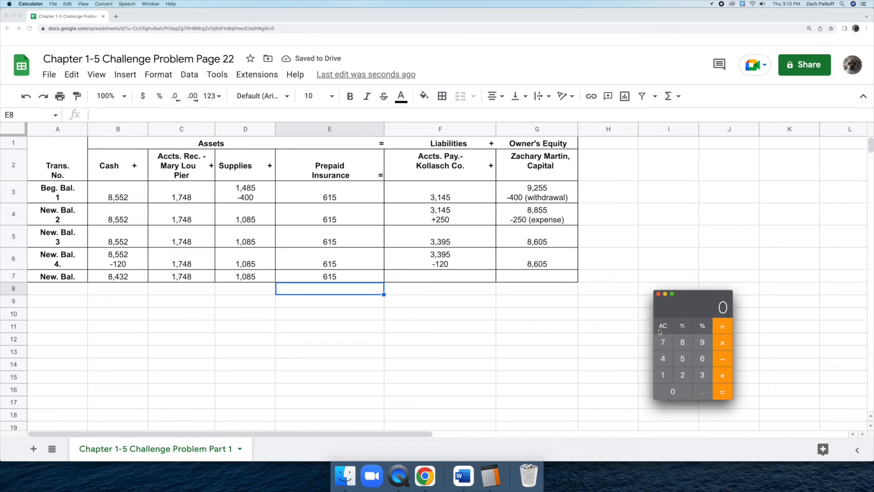
{"action": "type", "text": "3395"}
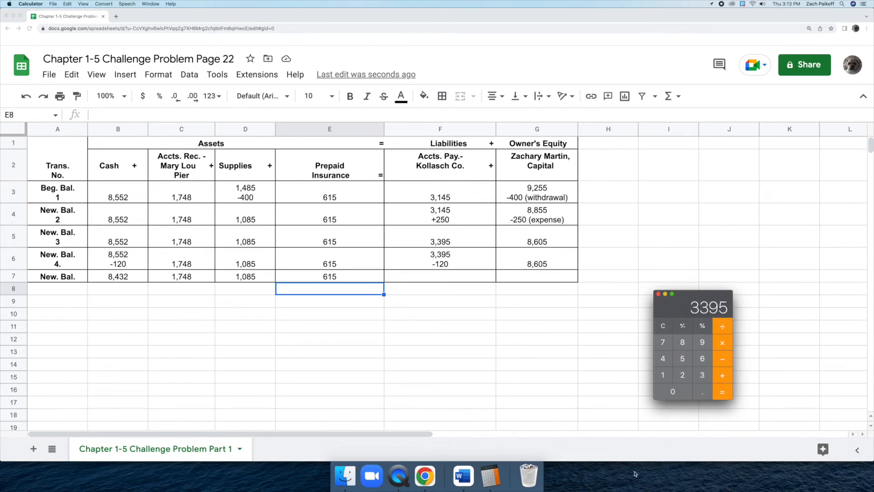
{"action": "key", "text": "minus"}
{"action": "type", "text": "120"}
{"action": "key", "text": "Return"}
Back in the spreadsheet, enter the row 7 balances for accounts payable as 3,275 in F7 and capital as 8,605 in G7
{"action": "left_click", "coordinate": [588, 405]}
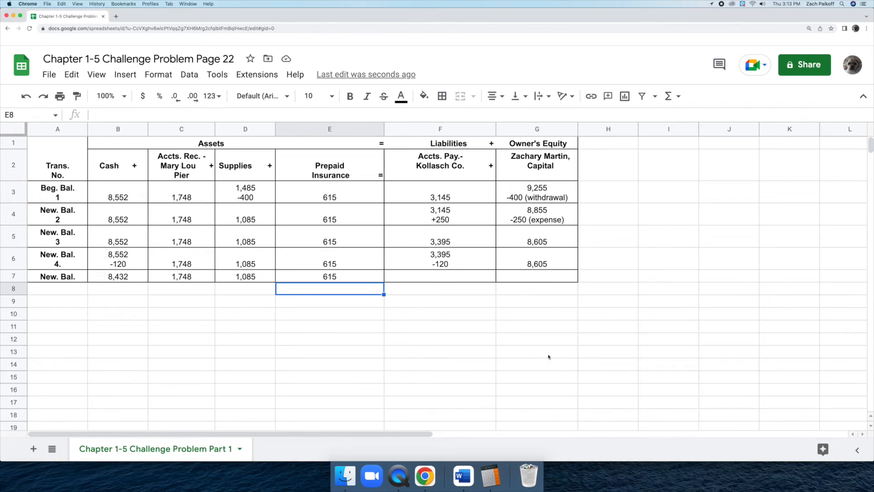
{"action": "double_click", "coordinate": [474, 274]}
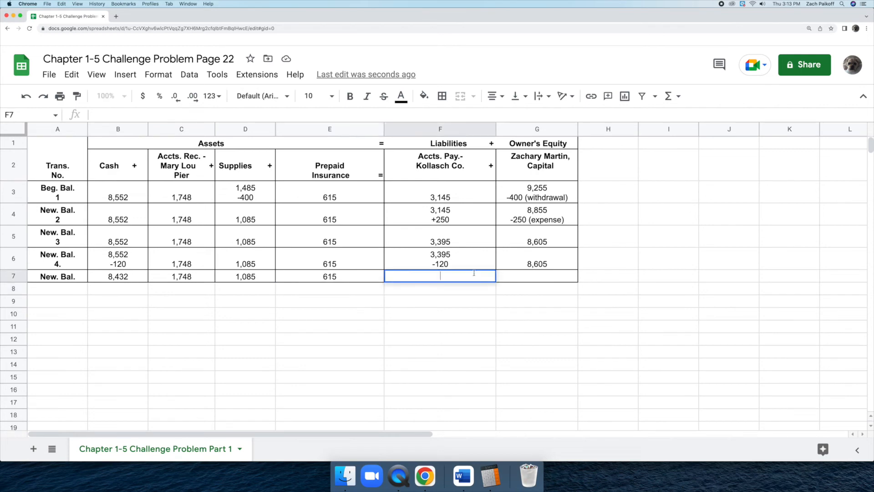
{"action": "type", "text": "3,275"}
{"action": "key", "text": "Return"}
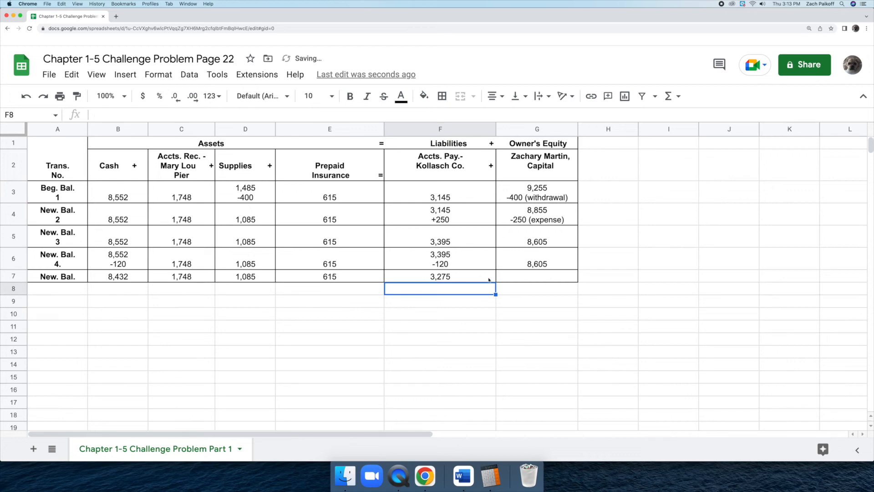
{"action": "double_click", "coordinate": [526, 277]}
{"action": "type", "text": "8,605"}
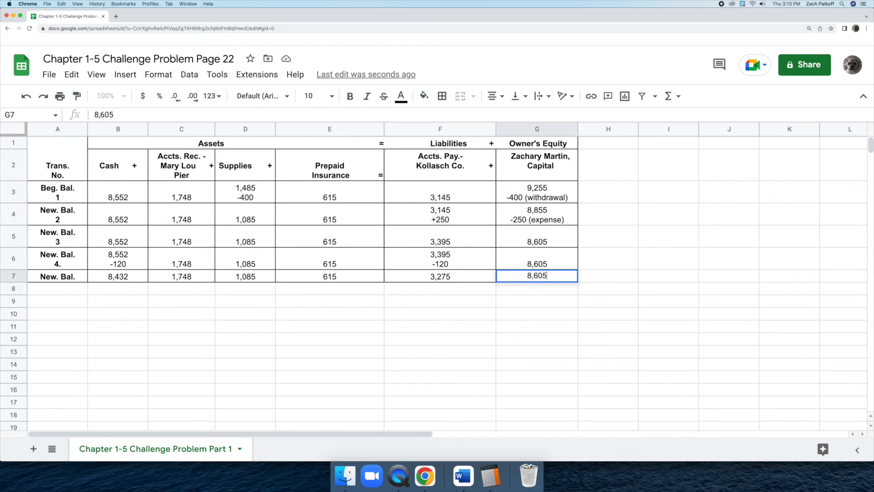
{"action": "key", "text": "Return"}
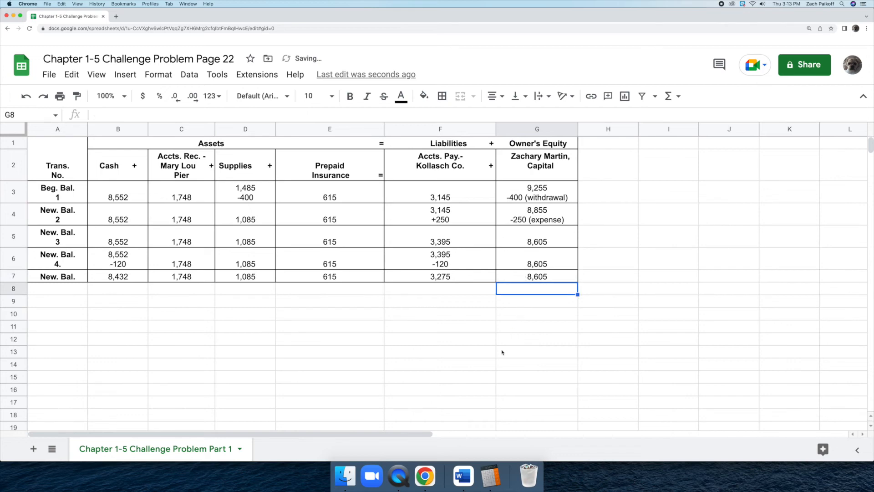
Switch to Calculator, clear it, and add the row 7 asset balances as 8432 + 1748 + 1085 + 615
{"action": "left_click", "coordinate": [491, 475]}
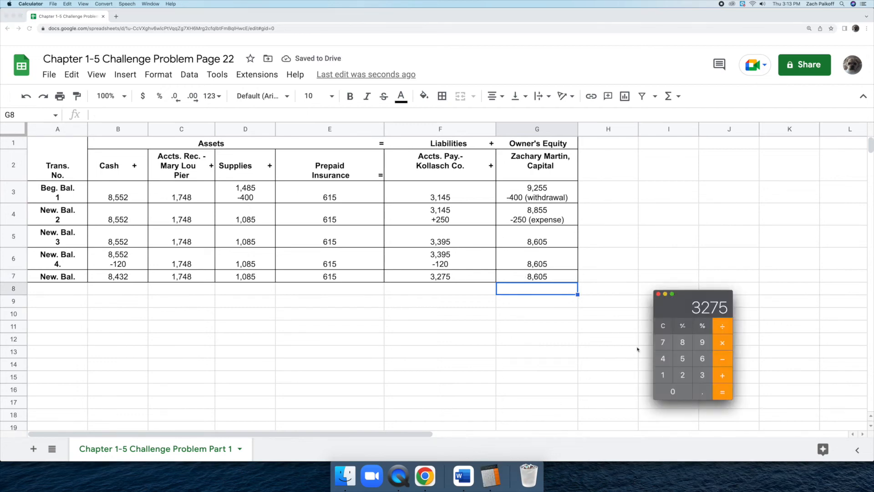
{"action": "left_click", "coordinate": [664, 326]}
{"action": "type", "text": "8432"}
{"action": "key", "text": "plus"}
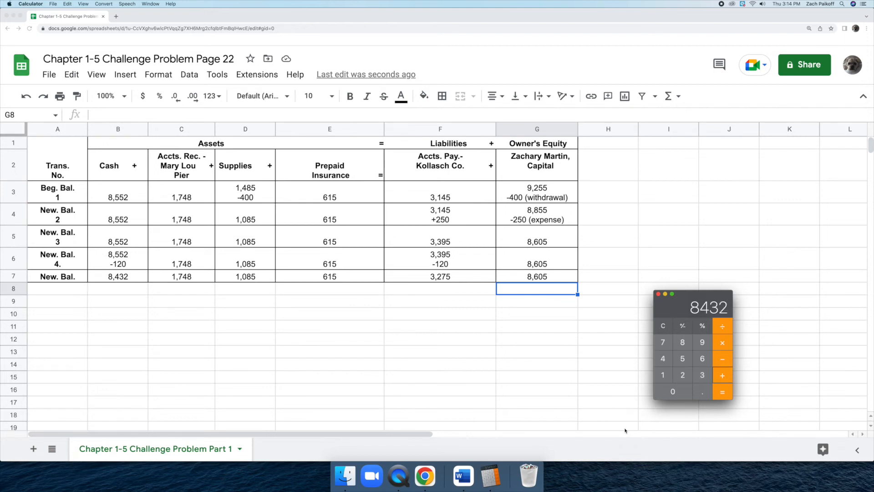
{"action": "type", "text": "17"}
{"action": "type", "text": "48"}
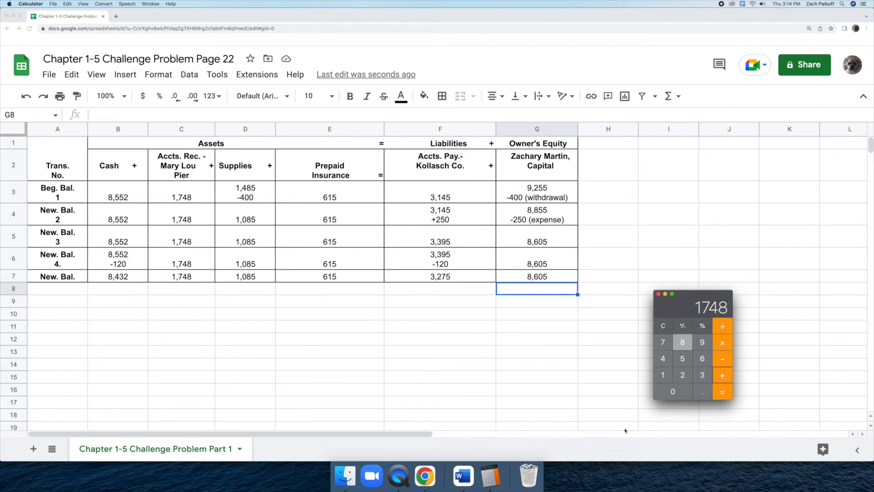
{"action": "key", "text": "Return"}
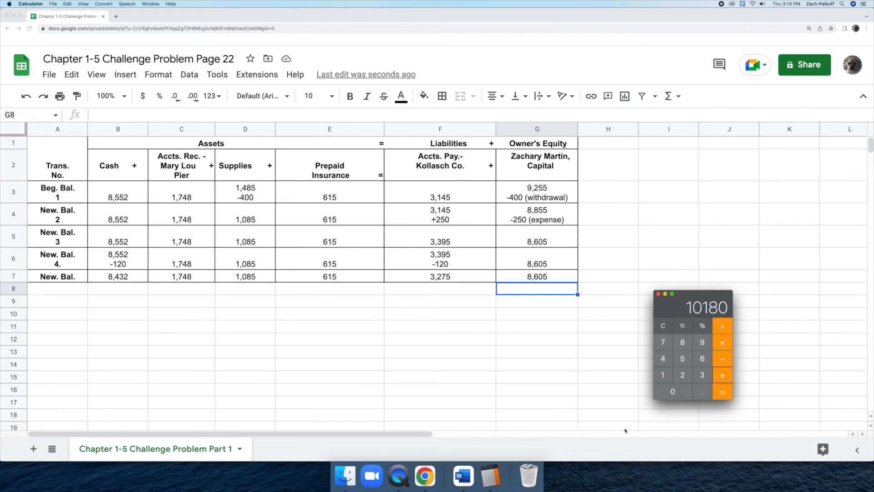
{"action": "type", "text": "1085"}
{"action": "key", "text": "Return"}
{"action": "type", "text": "615"}
{"action": "key", "text": "Return"}
Clear the calculator, add the row 7 liabilities and equity balances as 3275 + 8605, and return to the spreadsheet
{"action": "left_click", "coordinate": [662, 327]}
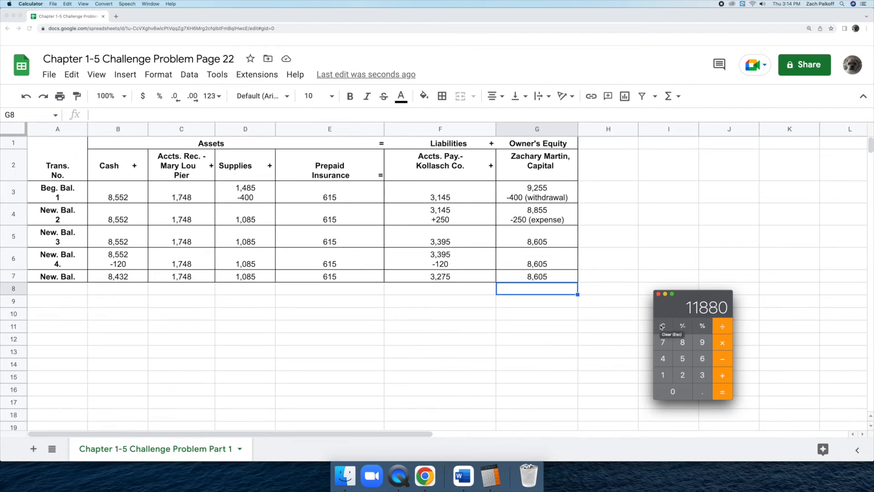
{"action": "type", "text": "3275"}
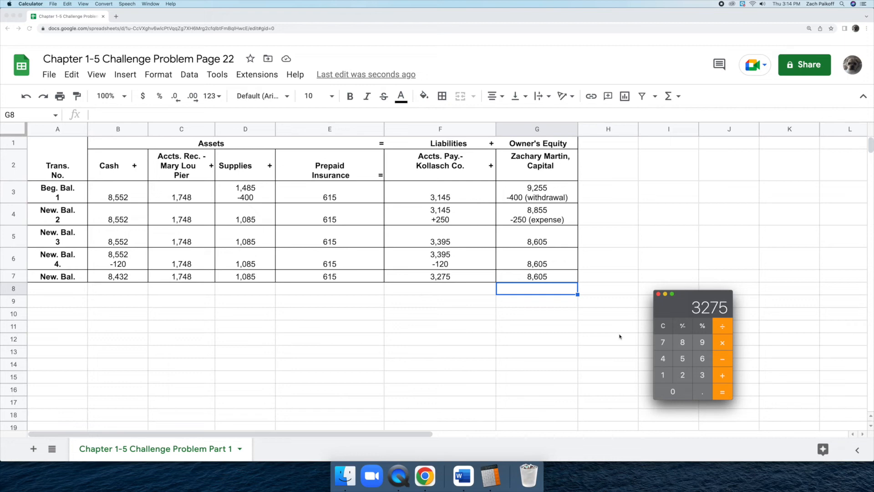
{"action": "key", "text": "plus"}
{"action": "type", "text": "8605"}
{"action": "key", "text": "Return"}
{"action": "left_click", "coordinate": [620, 336]}
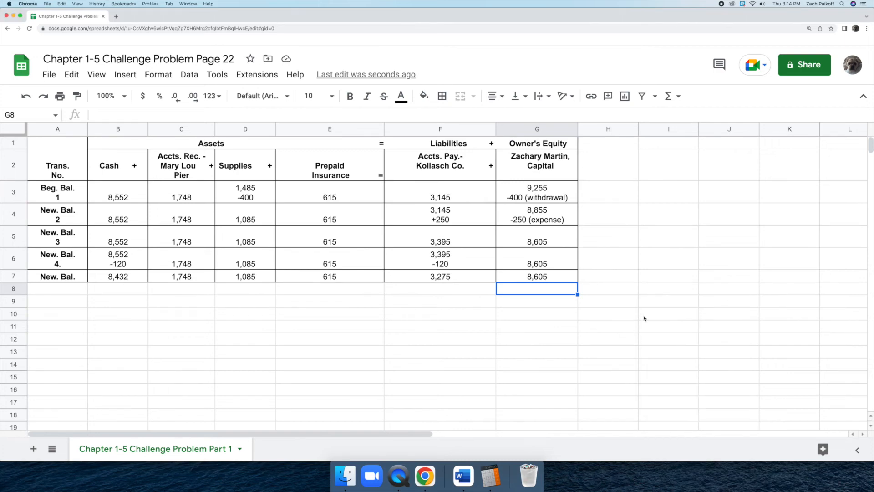
{"action": "left_click", "coordinate": [725, 290]}
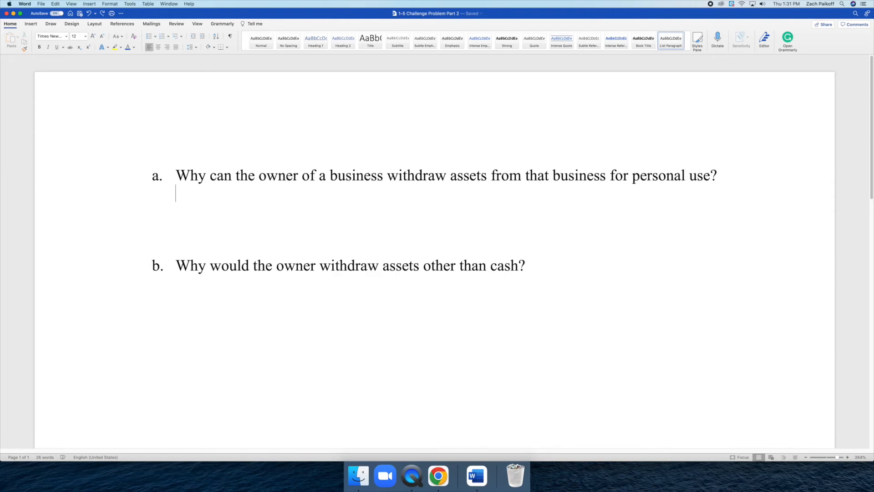
In the Word document, start the answer to question a with "Simply because the owner is the sole owner of the business"
{"action": "type", "text": "Simply be"}
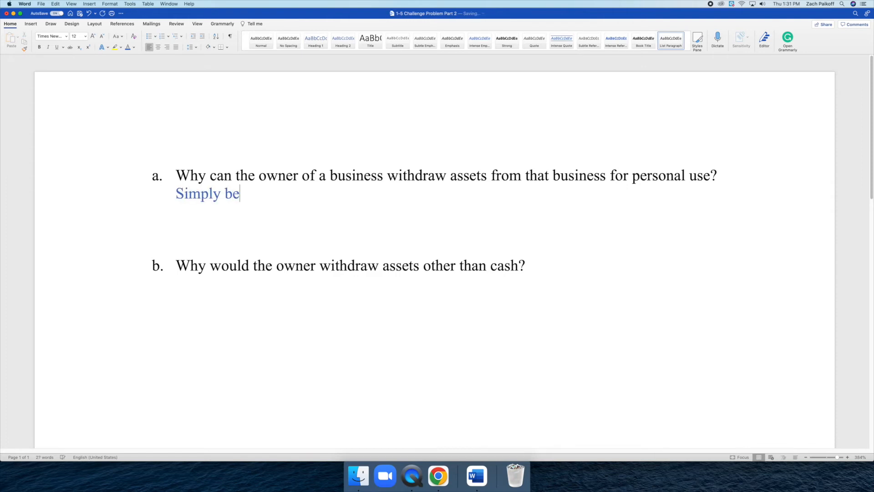
{"action": "type", "text": "cause the owner is the "}
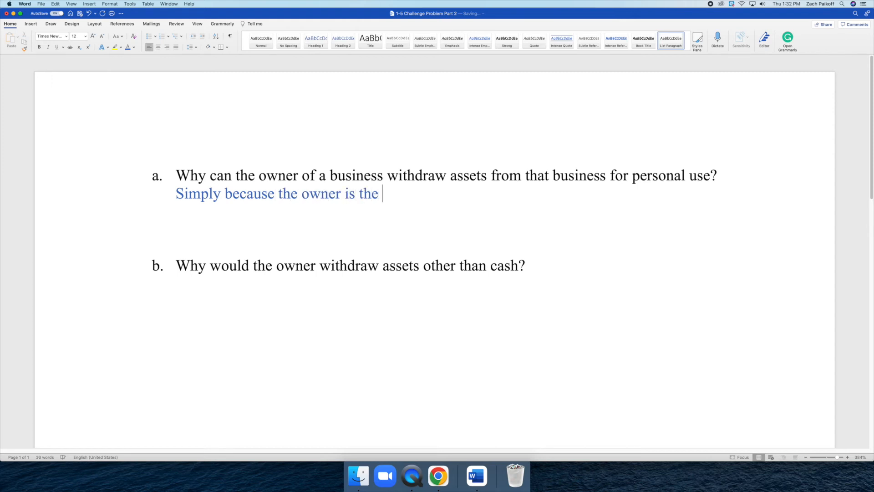
{"action": "type", "text": "sole owne"}
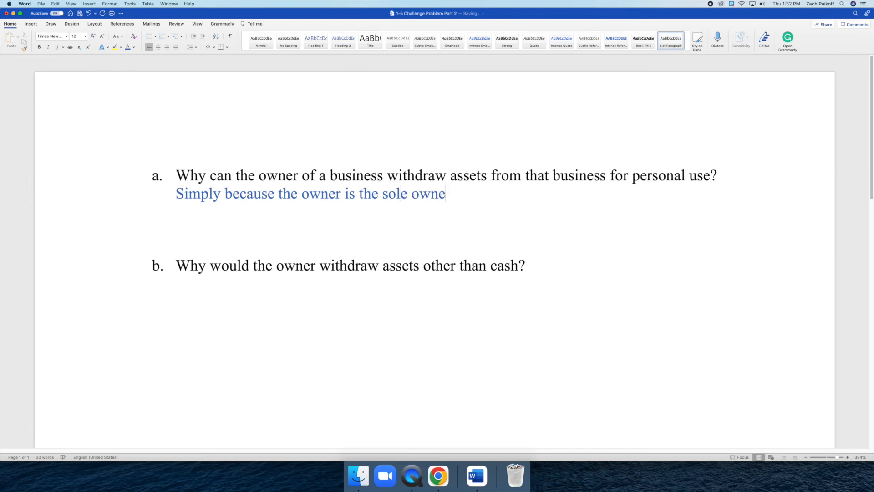
{"action": "type", "text": "r of the business"}
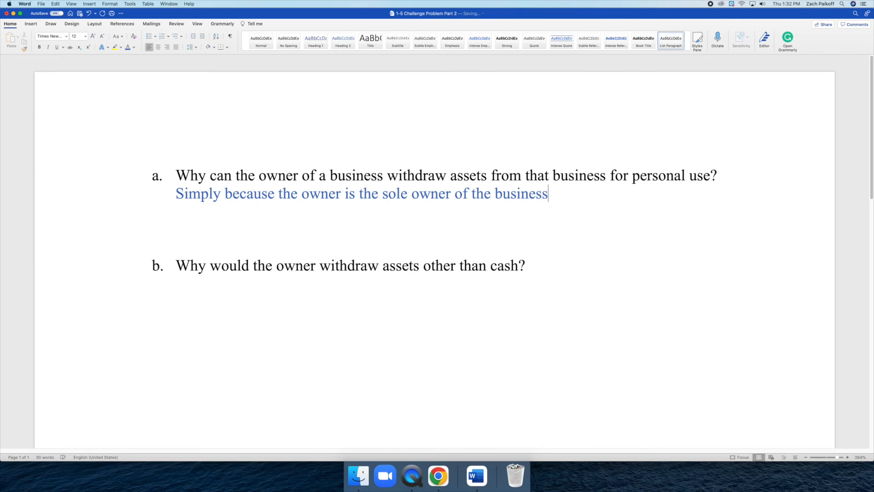
Complete the sentence with ", in this case, he or she has all the rights to withdraw business assets for personal use."
{"action": "type", "text": ", in this case, he or she has all "}
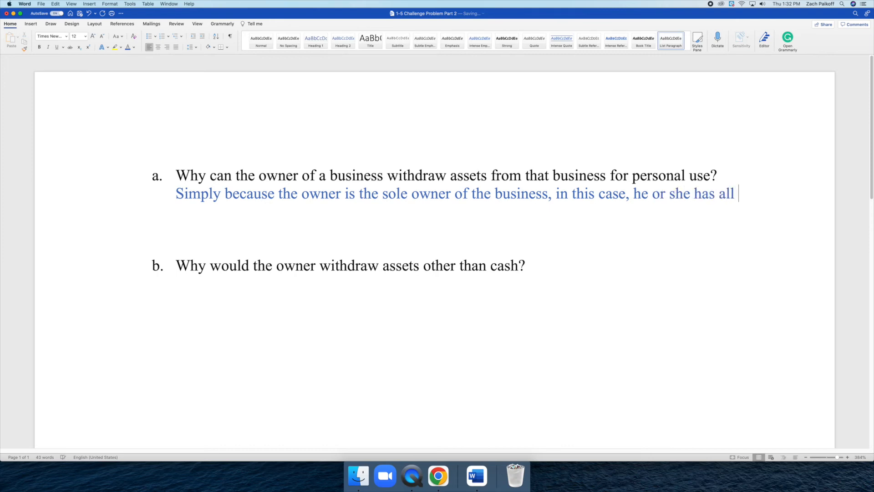
{"action": "type", "text": "the rights to with"}
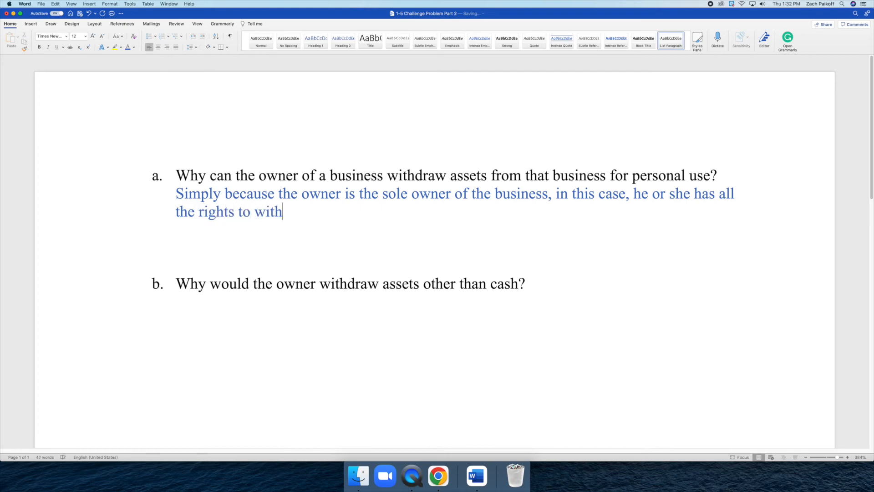
{"action": "type", "text": "draw business "}
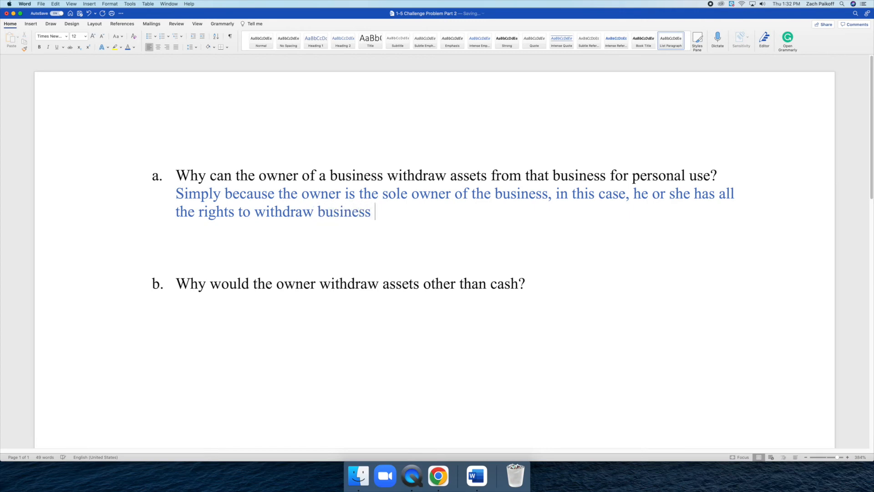
{"action": "type", "text": "assets for p"}
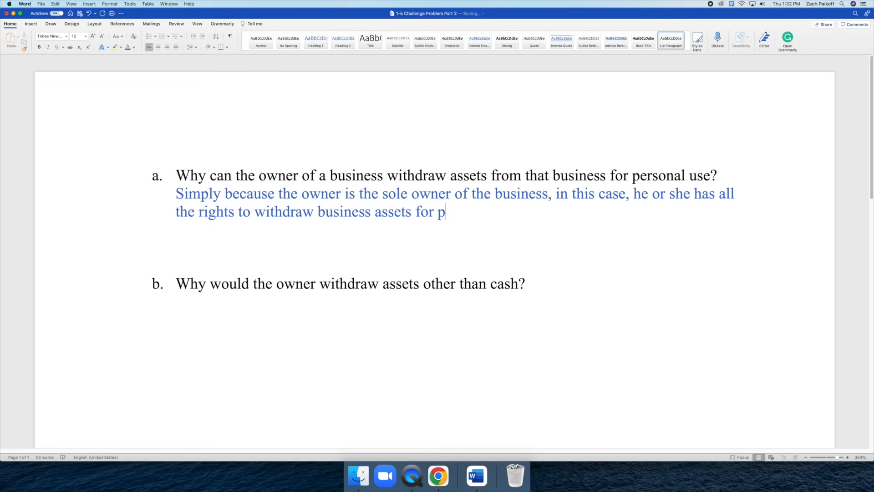
{"action": "type", "text": "ersonal use."}
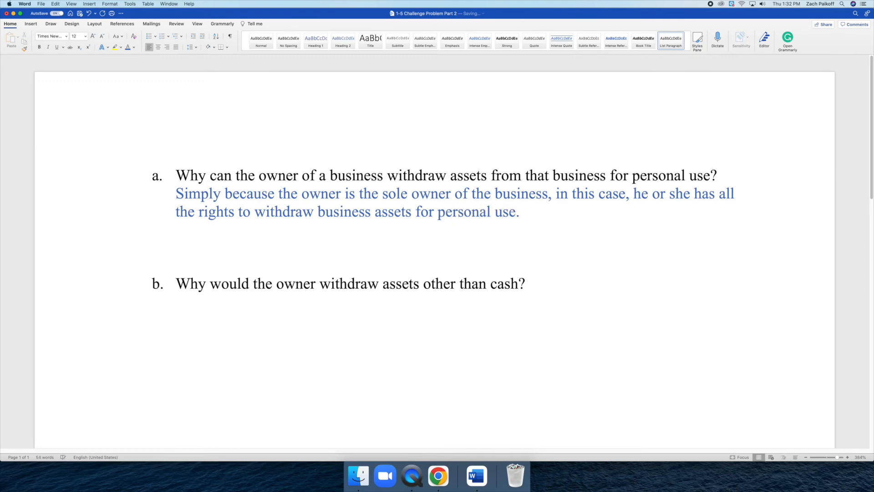
Start a second paragraph under question a, after a blank line, with "However, the business entity concept does not allow this"
{"action": "key", "text": "Return"}
{"action": "type", "text": "Howe"}
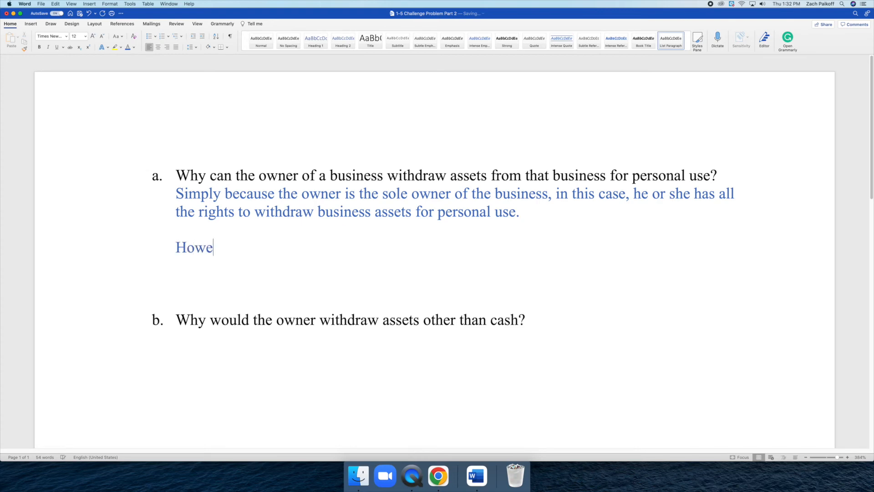
{"action": "type", "text": "ver, the busines"}
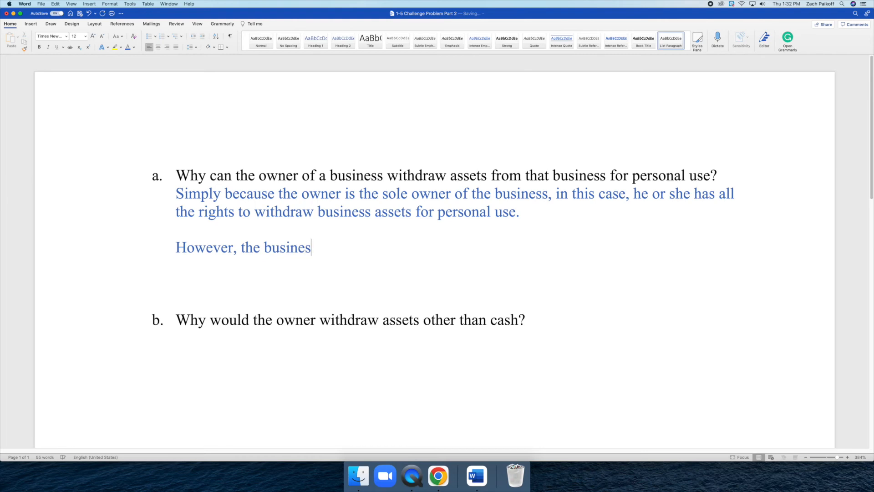
{"action": "type", "text": "s entity concept "}
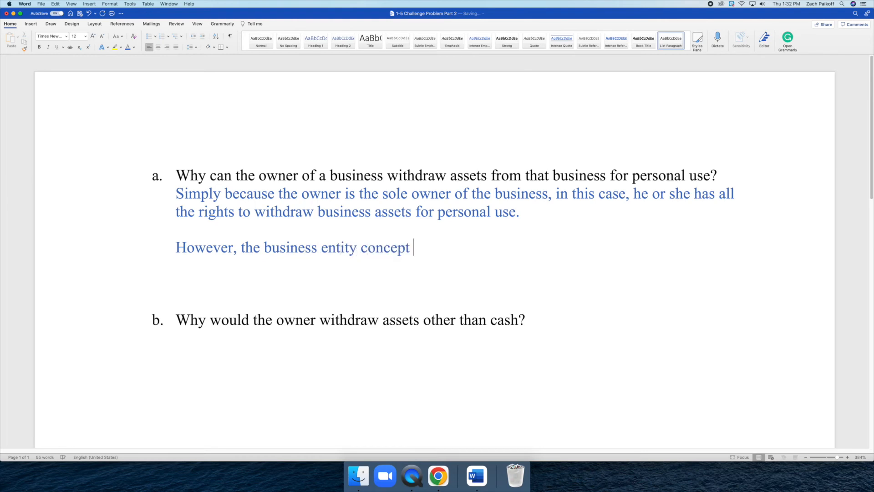
{"action": "type", "text": "does not allow this"}
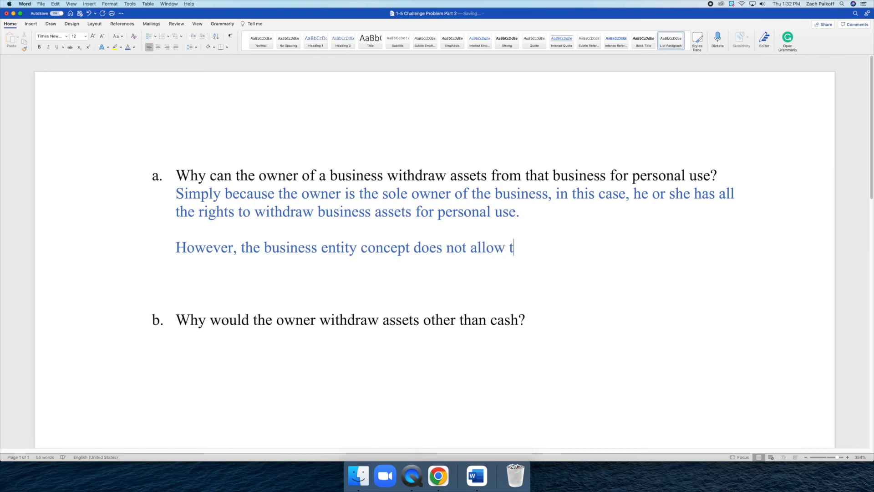
Continue the second paragraph with ", as business transactions should be separate from personal transactions"
{"action": "type", "text": ", as business transa"}
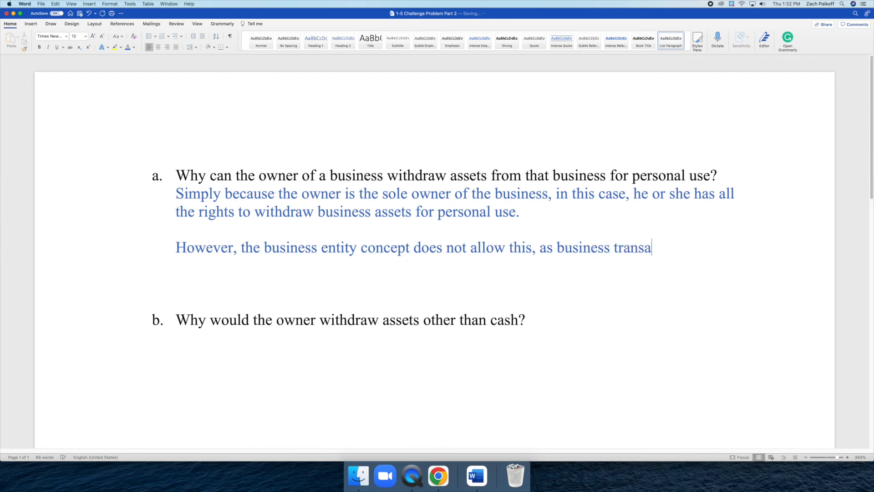
{"action": "type", "text": "ctions should "}
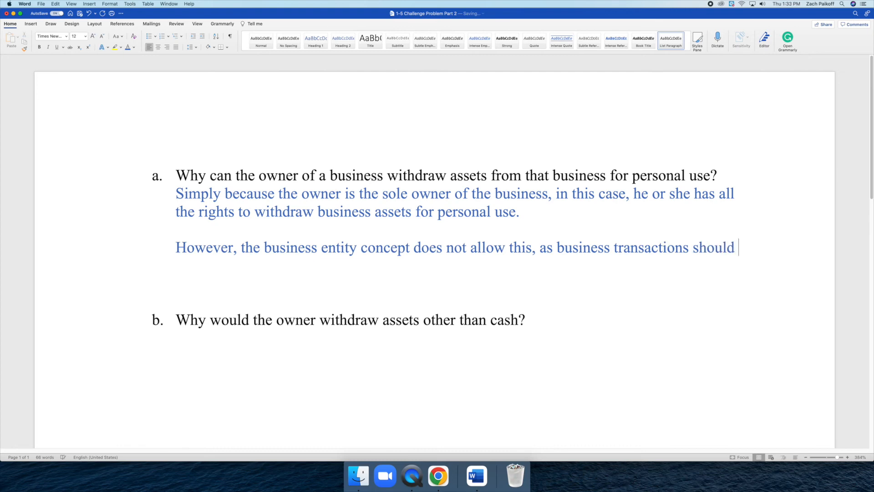
{"action": "type", "text": "be sepa"}
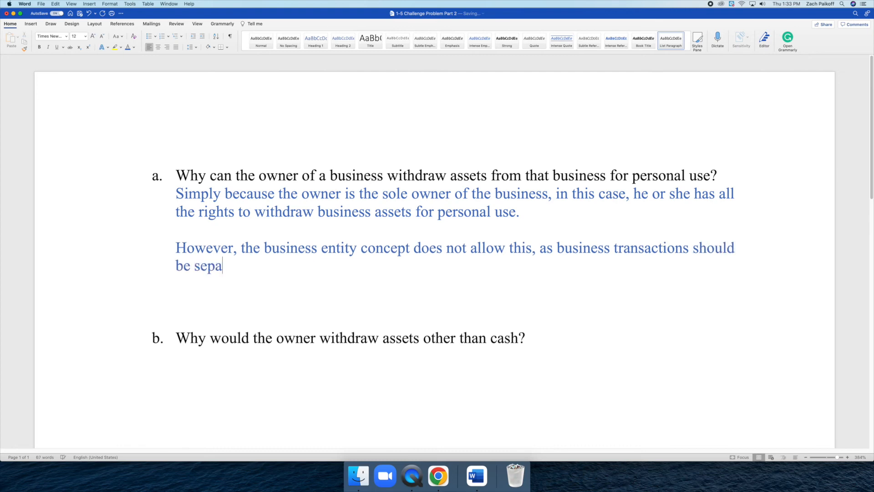
{"action": "type", "text": "rate from"}
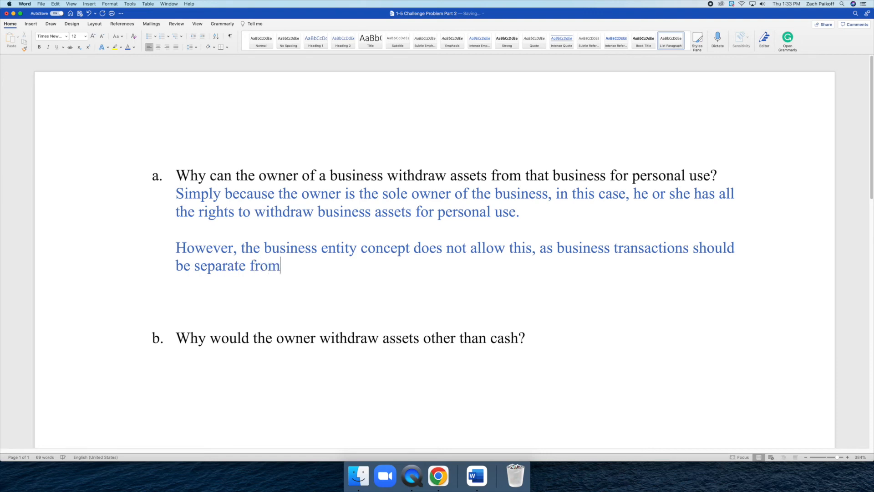
{"action": "type", "text": " persona"}
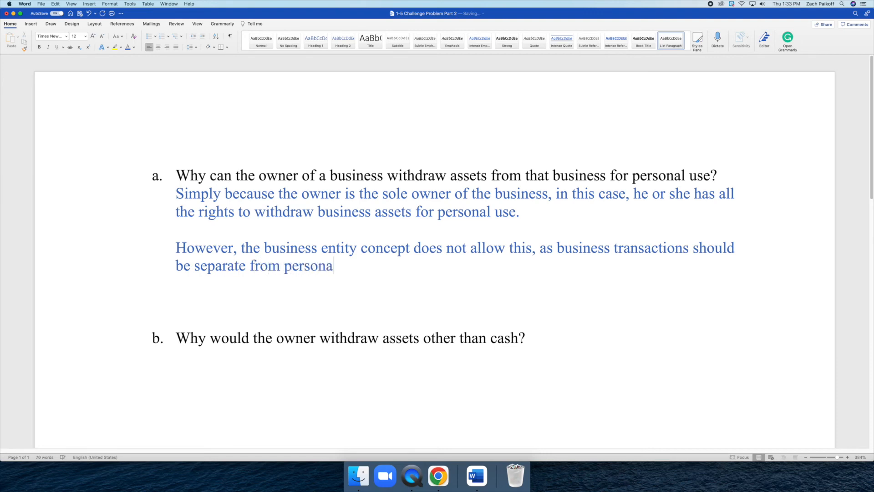
{"action": "type", "text": "l transactions"}
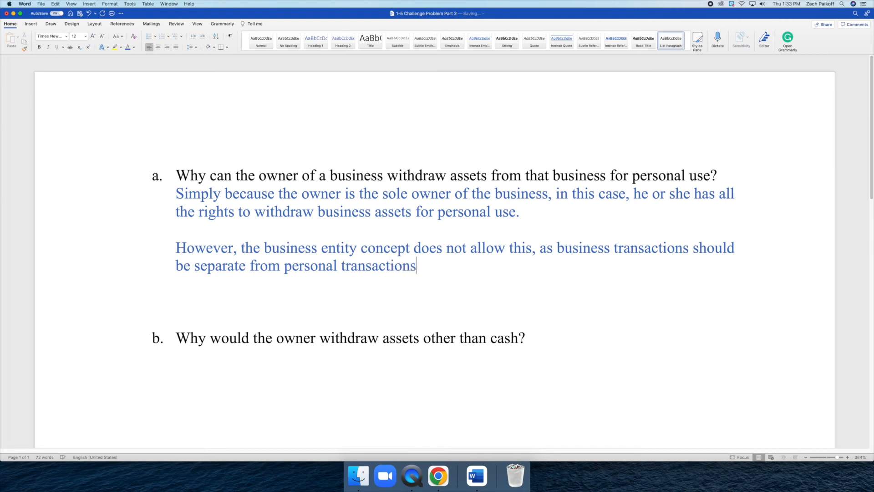
Extend the paragraph with "of the owners. To comply with the concept, such withdrawals of assets by the sole owners from the business"
{"action": "type", "text": " of the owners. To comply with the conc"}
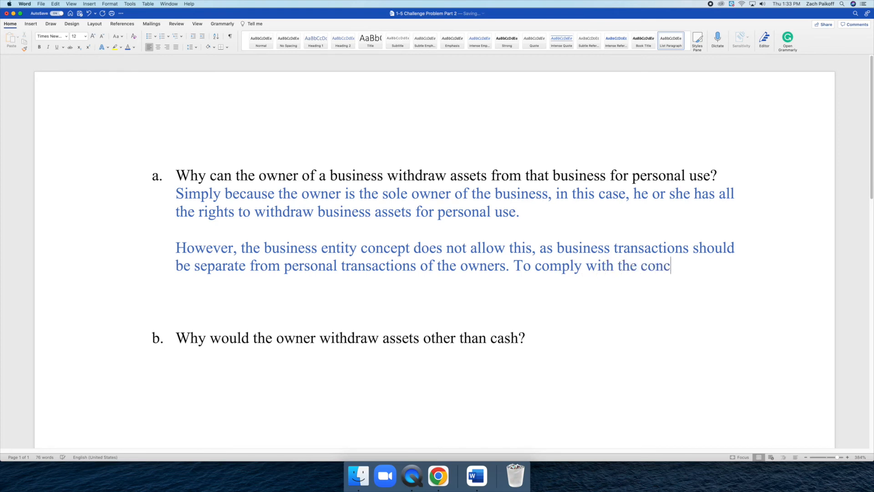
{"action": "type", "text": "ept, such withdr"}
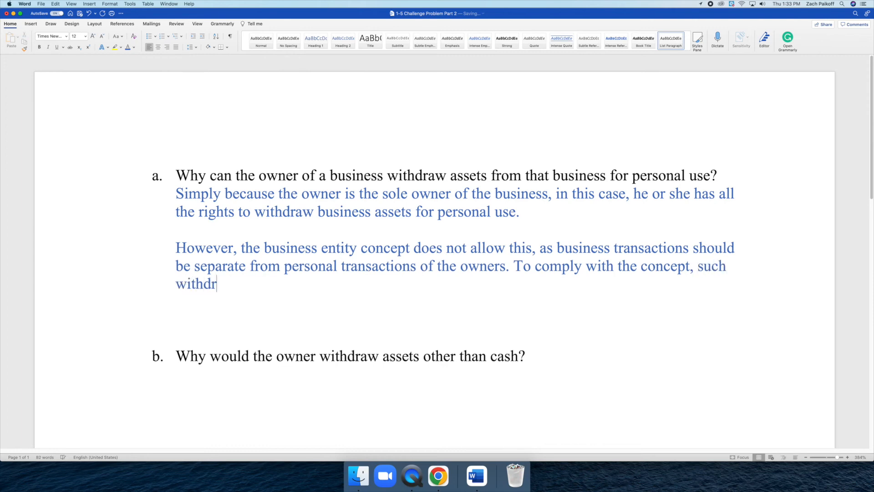
{"action": "type", "text": "awals of assets"}
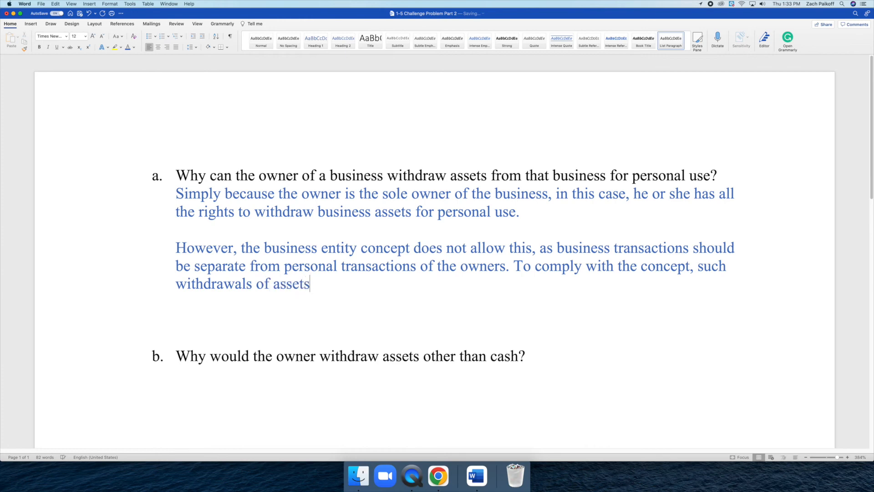
{"action": "type", "text": " by the sole owners"}
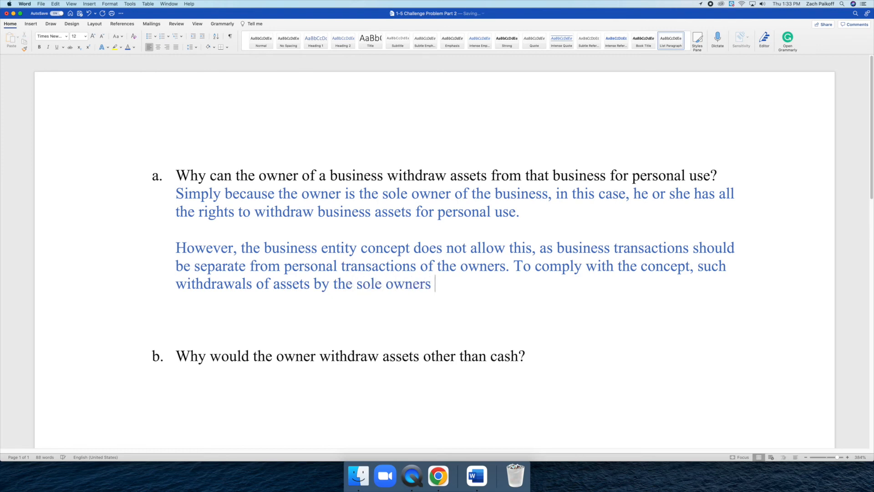
{"action": "type", "text": " from the"}
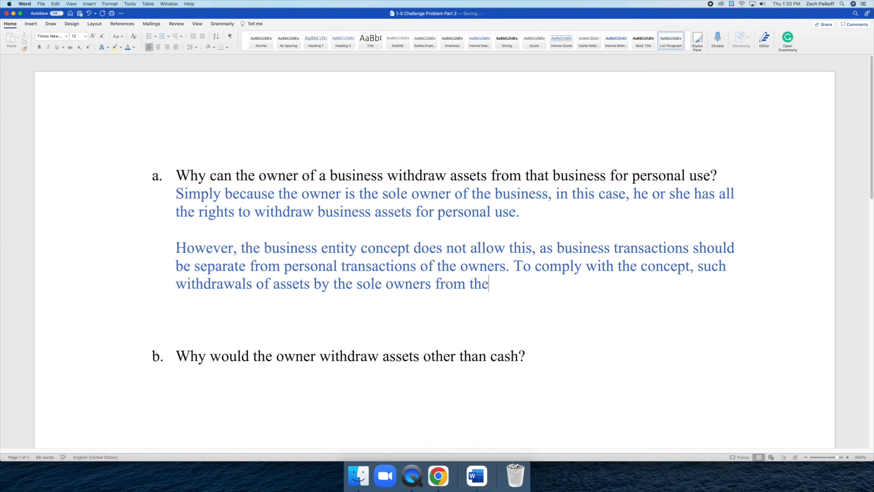
{"action": "type", "text": " business"}
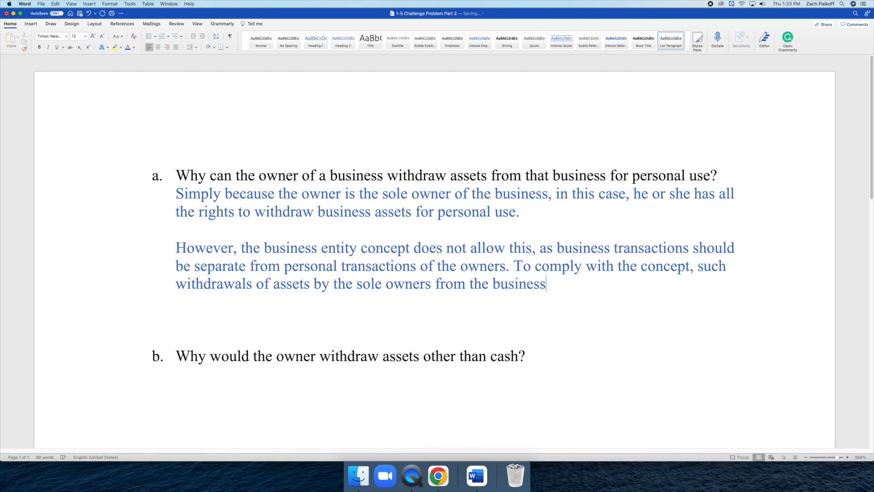
Finish the answer to question a with "should be recorded in the books of the business."
{"action": "type", "text": " should be recorded"}
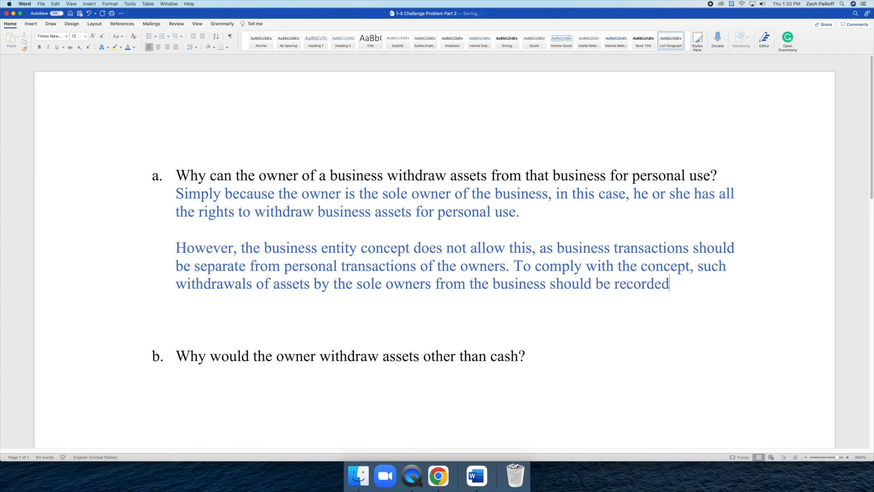
{"action": "type", "text": " in the b"}
{"action": "type", "text": "ooks"}
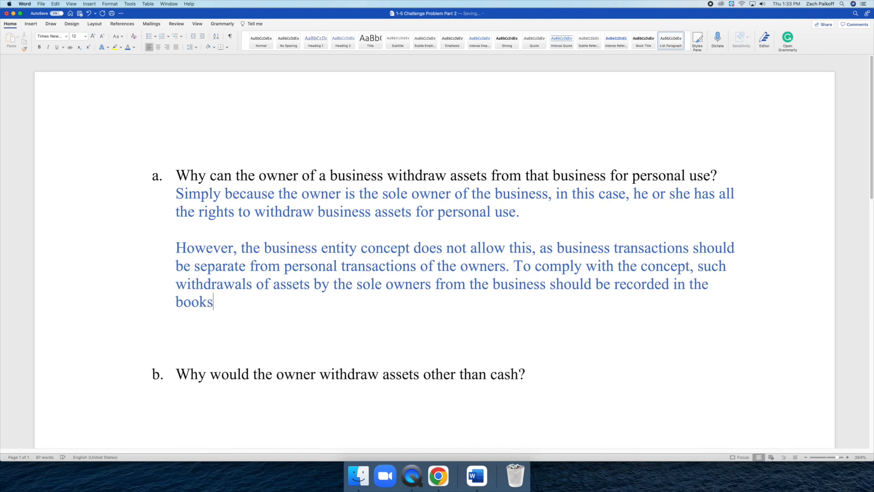
{"action": "type", "text": " of the busine"}
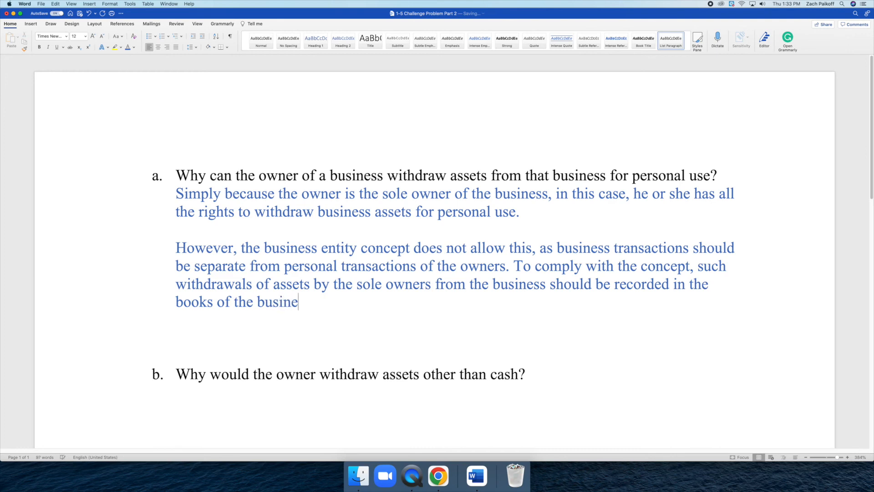
{"action": "type", "text": "ss."}
Answer question b in blue with "Again, since the owner is the sole owner of the business, he or she can withdraw business assets for personal"
{"action": "left_click", "coordinate": [128, 47]}
{"action": "scroll", "coordinate": [219, 325], "scroll_direction": "down", "scroll_amount": 1}
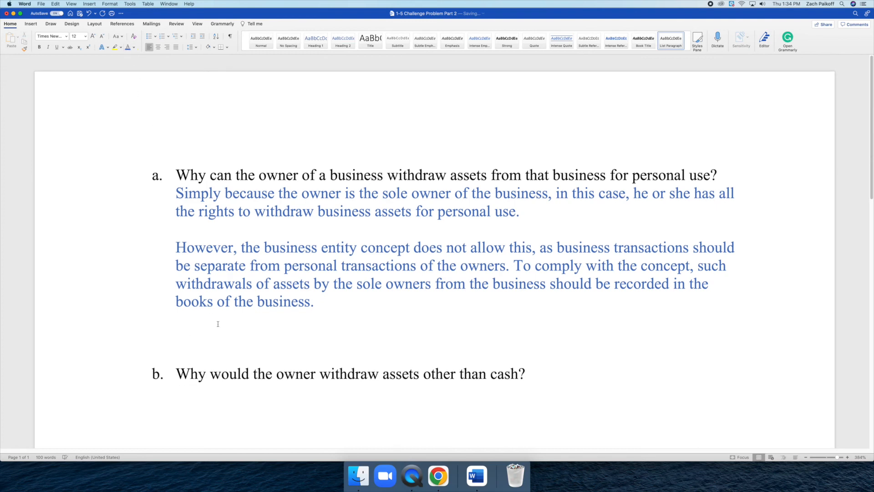
{"action": "scroll", "coordinate": [220, 327], "scroll_direction": "down", "scroll_amount": 2}
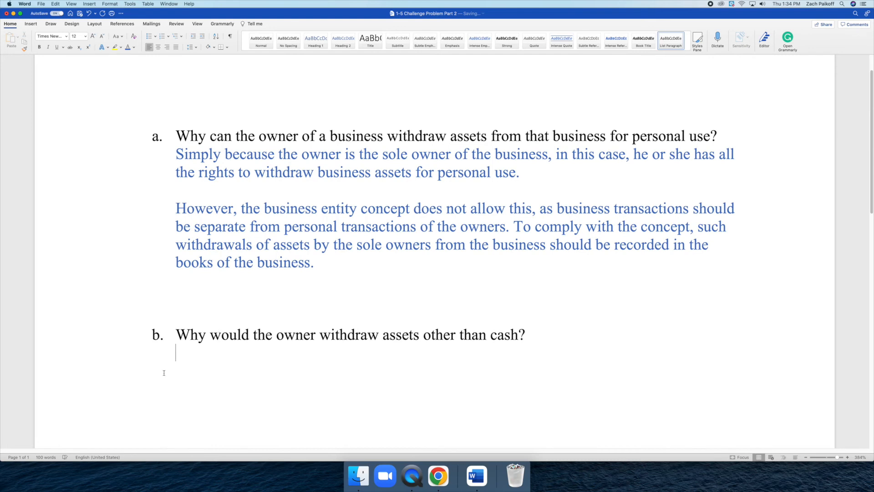
{"action": "type", "text": "Again, since the own"}
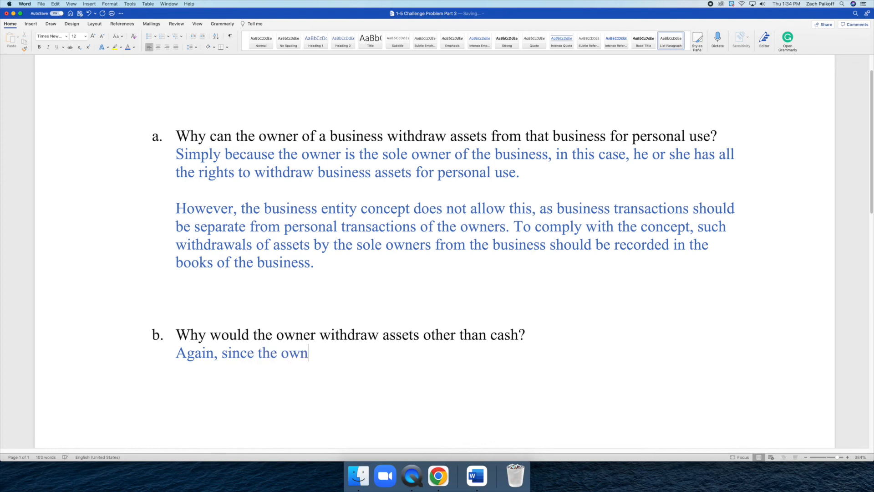
{"action": "type", "text": "er is the sole ow"}
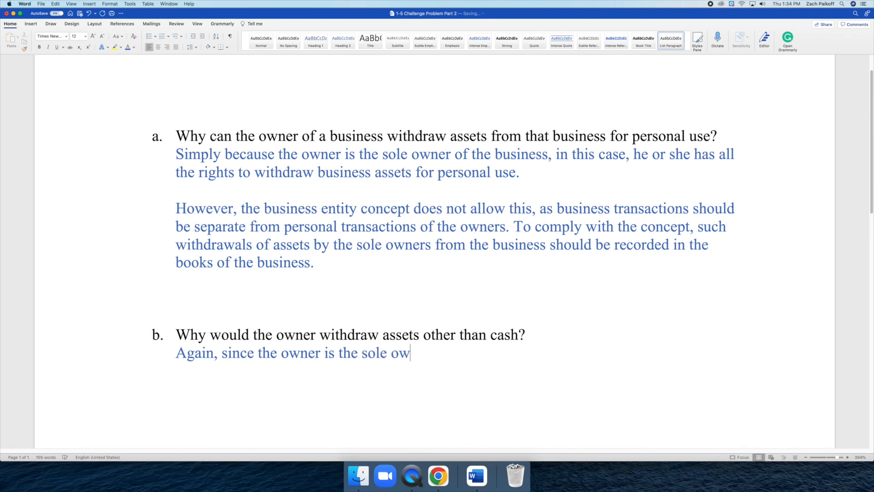
{"action": "type", "text": "ner of the b"}
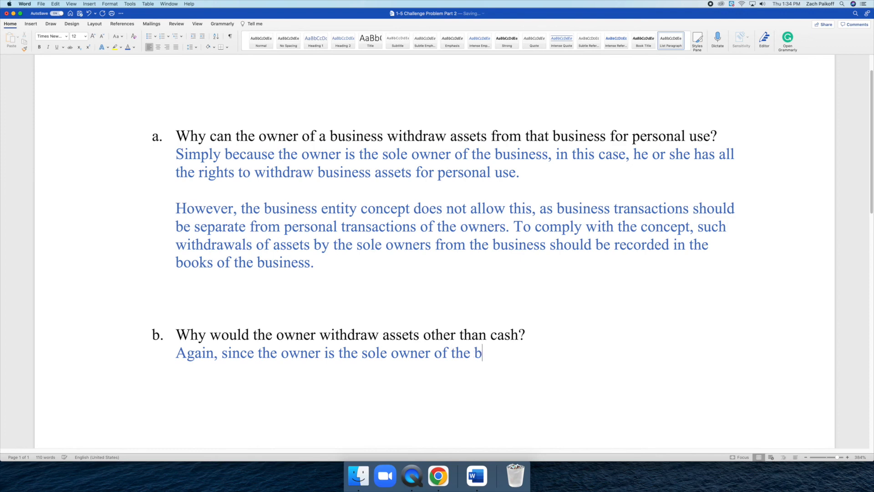
{"action": "type", "text": "usiness, he or she can withdraw business asse"}
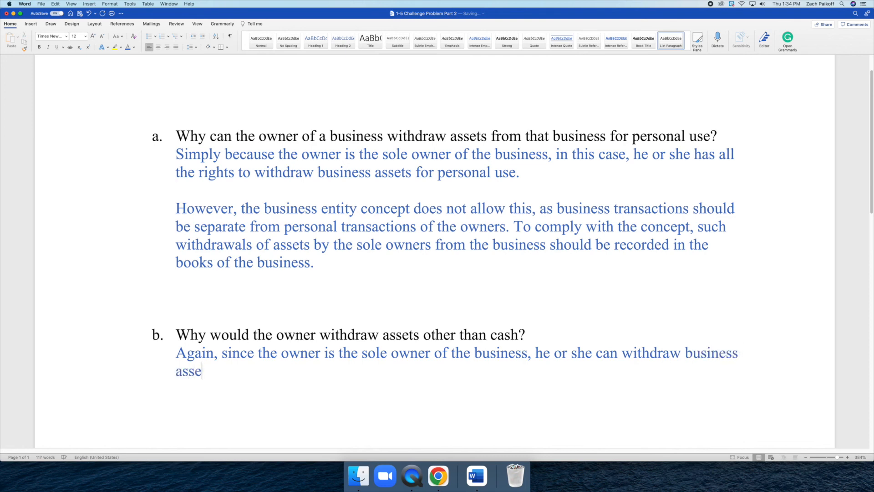
{"action": "type", "text": "ts for person"}
{"action": "type", "text": "al"}
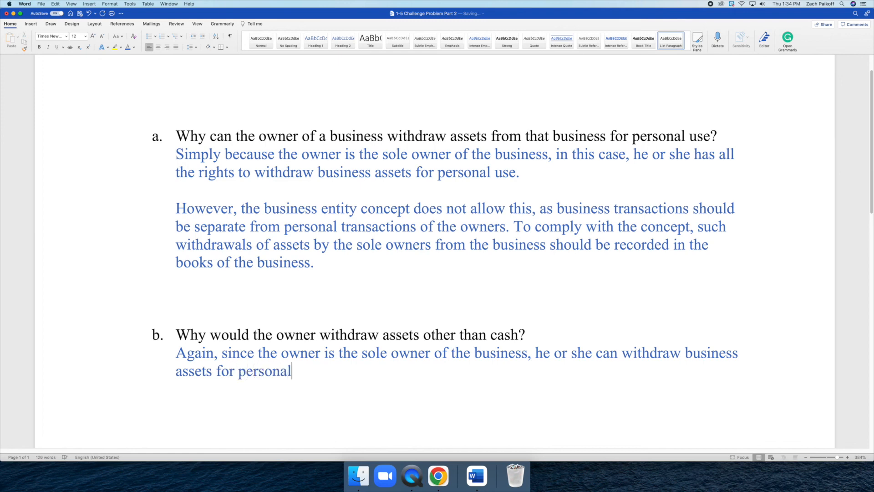
Continue answer b with "use. The owner can withdraw any other assets including cash if he or she wishes to do so."
{"action": "type", "text": " use. The owner"}
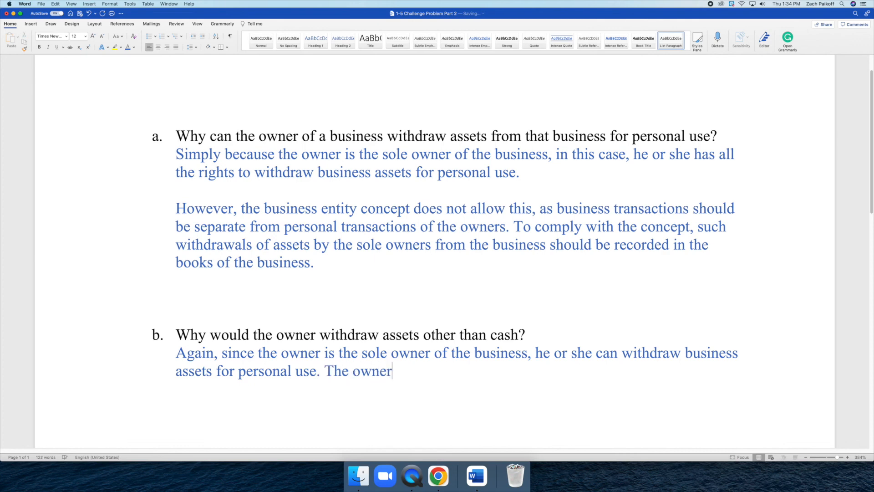
{"action": "type", "text": " can withd"}
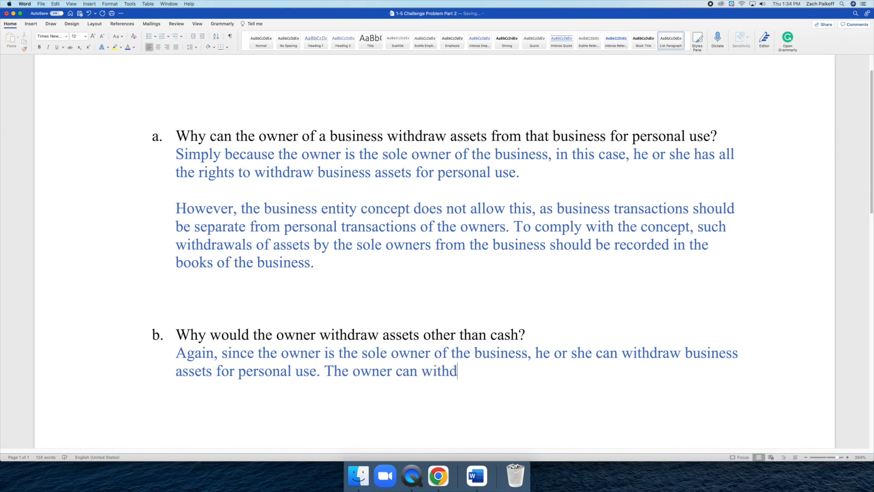
{"action": "type", "text": "raw any other"}
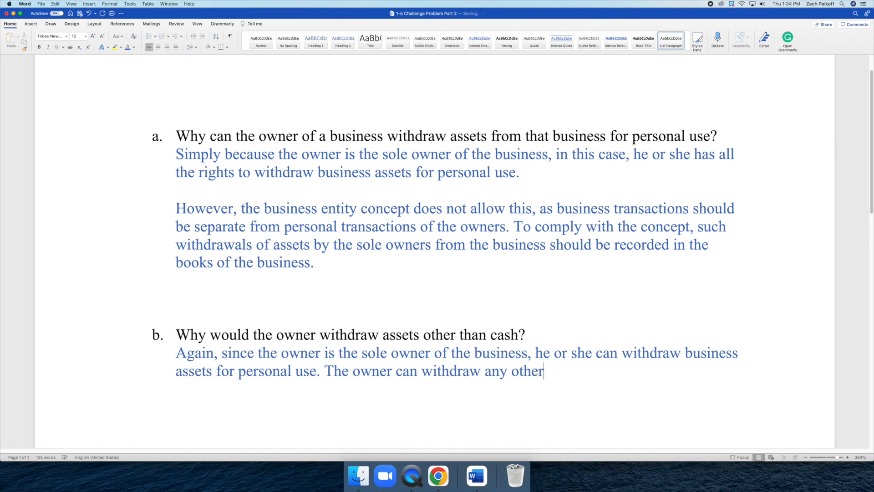
{"action": "type", "text": " assets includi"}
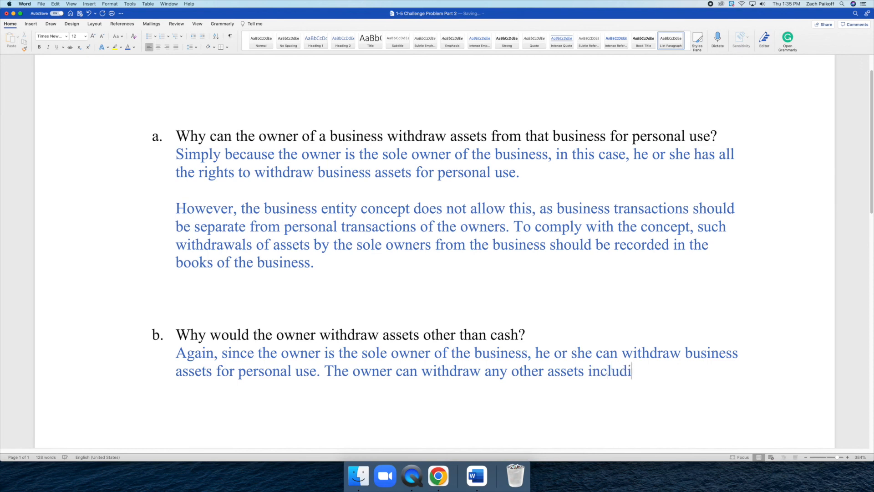
{"action": "type", "text": "ng cash if "}
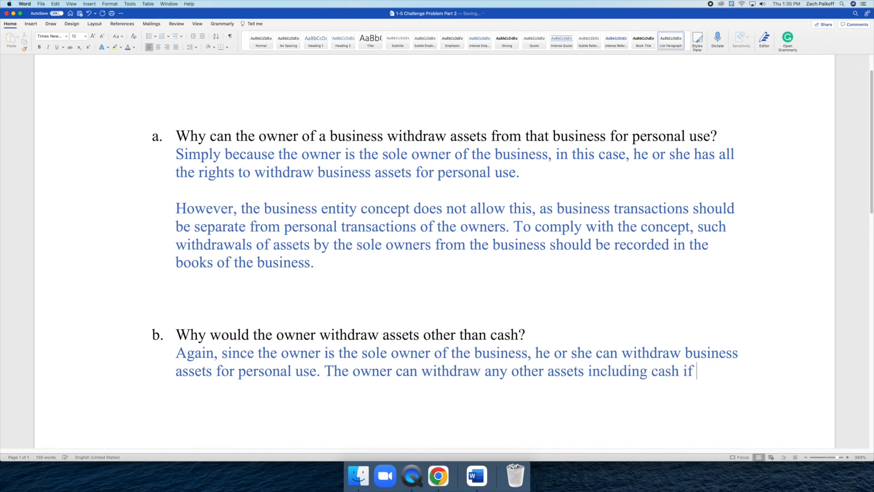
{"action": "type", "text": "he or she wishe"}
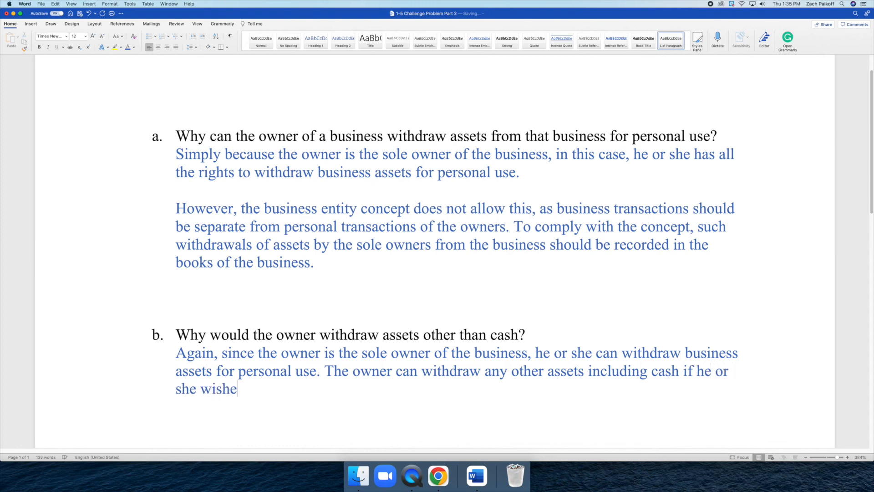
{"action": "type", "text": "s to do so. Ho"}
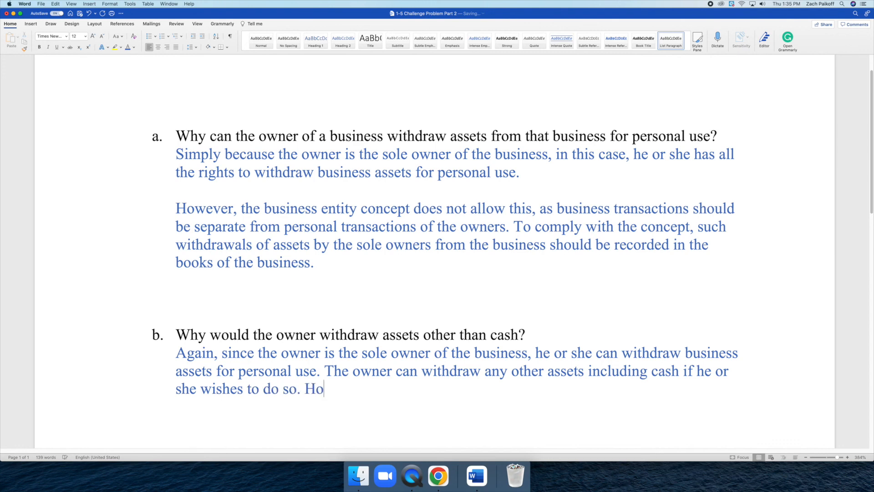
Add to answer b the sentence opening "However, any such withdrawals should be recorded"
{"action": "type", "text": "wever, any "}
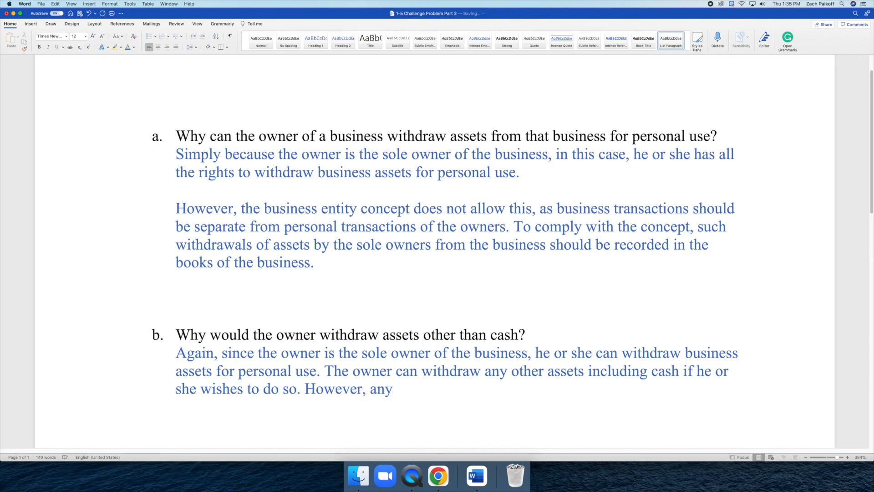
{"action": "type", "text": "such withdr"}
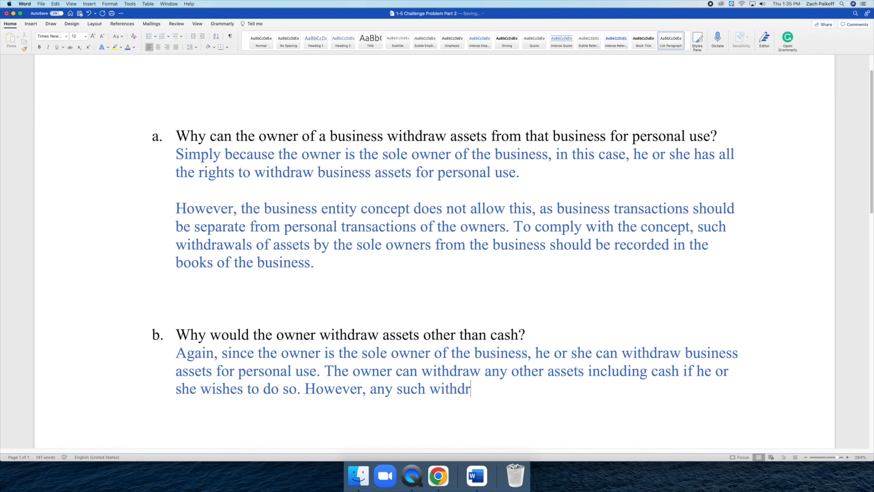
{"action": "type", "text": "awals should"}
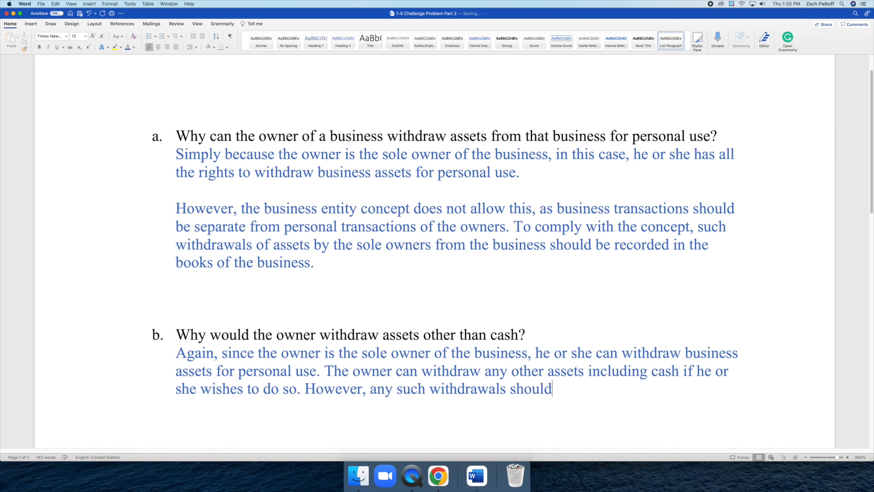
{"action": "type", "text": " be "}
{"action": "type", "text": "rec"}
{"action": "type", "text": "orded "}
Finish answer b with "in the books of the business as a reduction of the owner's equity." and switch to Finder
{"action": "type", "text": "in the bo"}
{"action": "type", "text": "oks o"}
{"action": "type", "text": "f the b"}
{"action": "type", "text": "usiness"}
{"action": "type", "text": " as a "}
{"action": "type", "text": "reducti"}
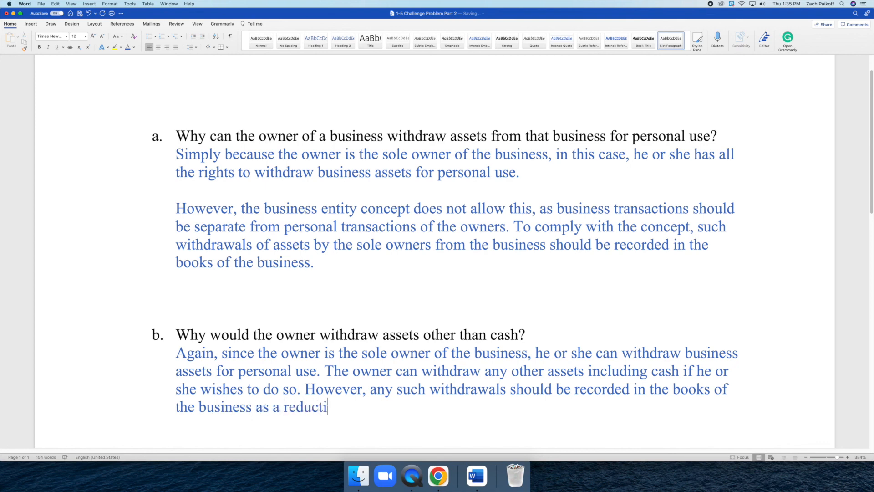
{"action": "type", "text": "on of the owner's equity."}
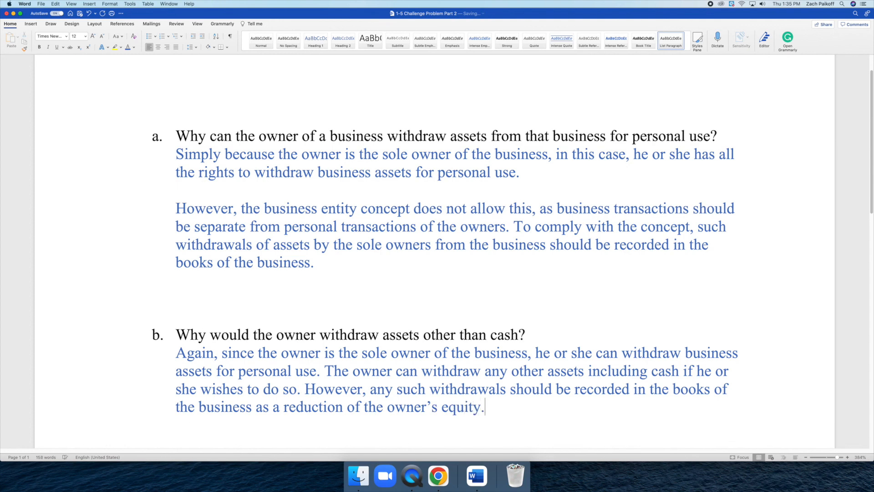
{"action": "key", "text": "super+Tab"}
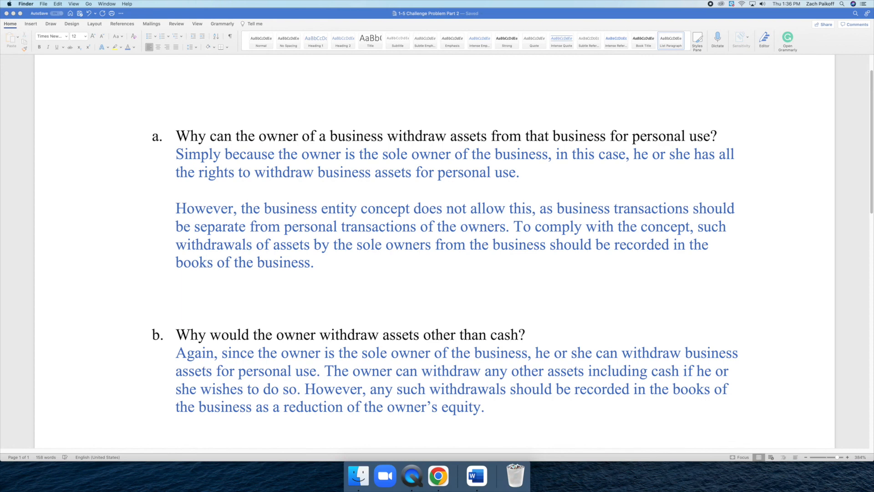